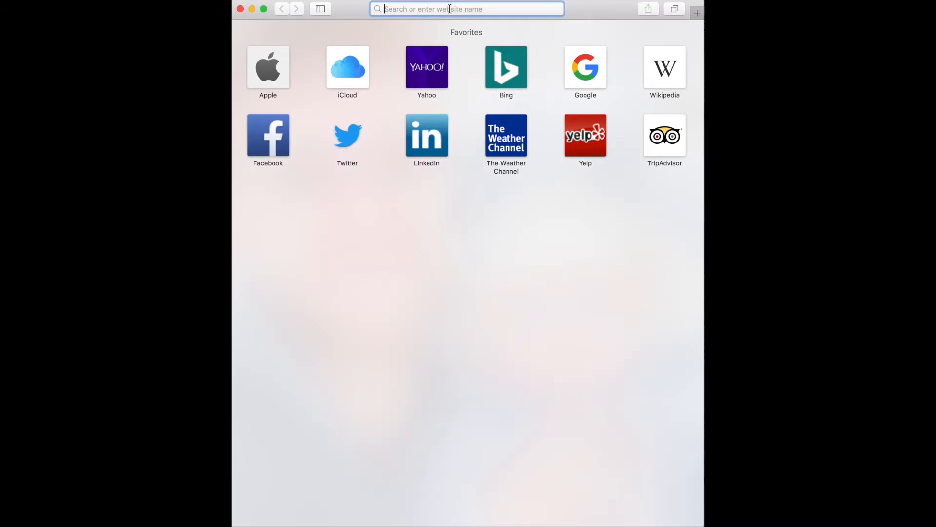
type("prep.org")
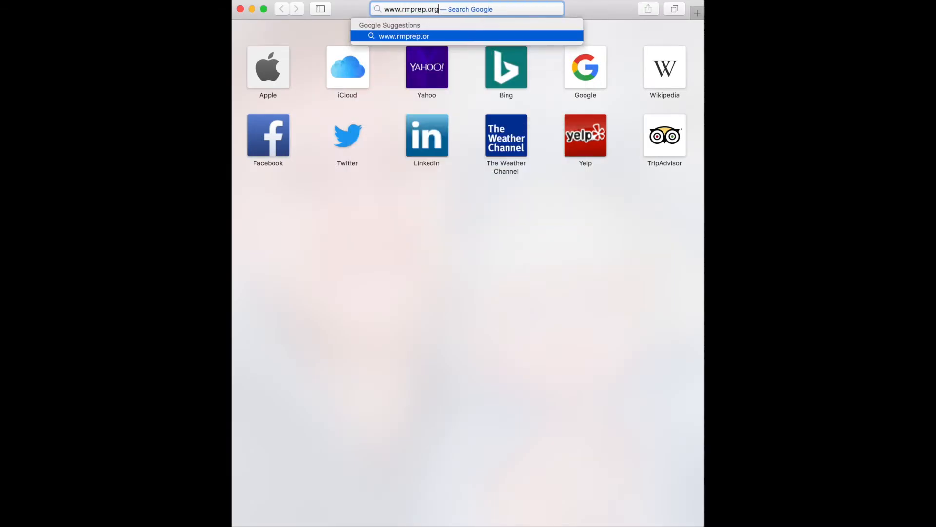
key("Return")
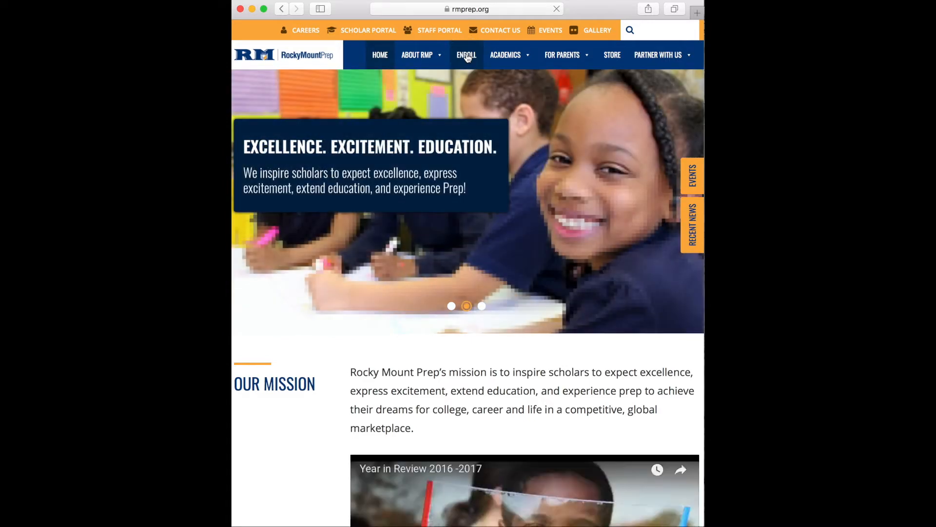
left_click(466, 57)
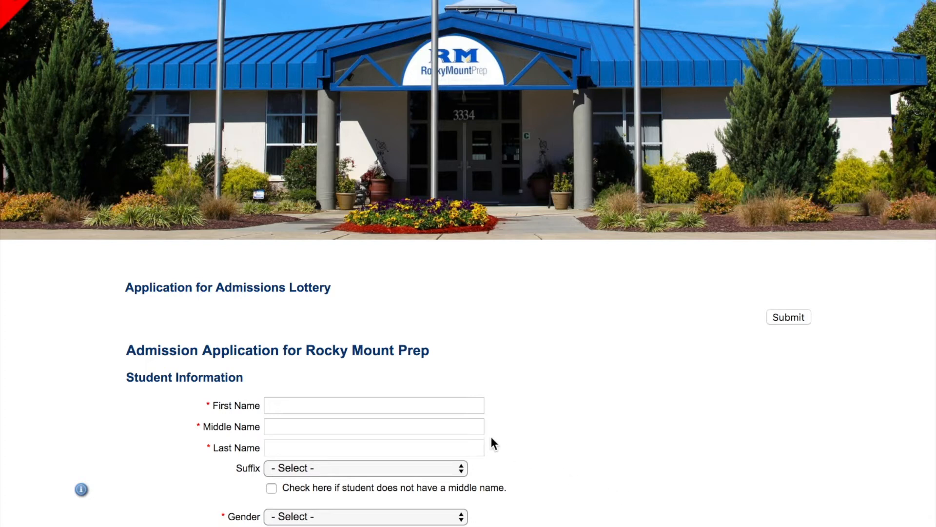
Enter the student's first and last name and tick the no-middle-name checkbox.
left_click(427, 403)
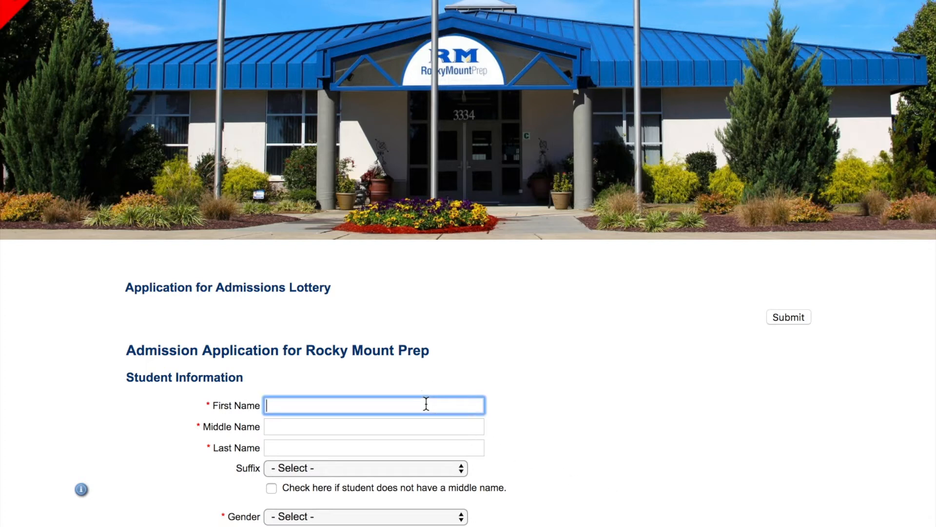
type("Jane")
key("Tab")
key("Tab")
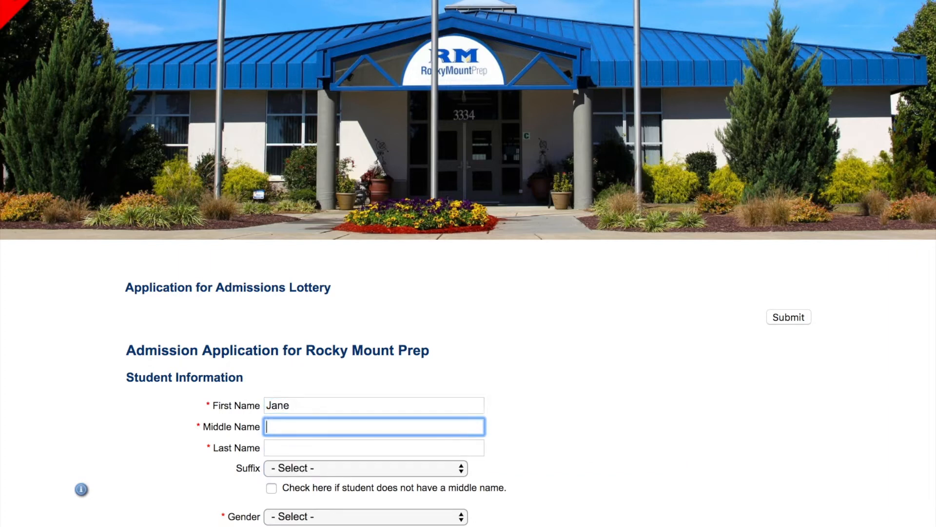
type("Doe")
left_click(377, 427)
scroll(532, 488, "down", 3)
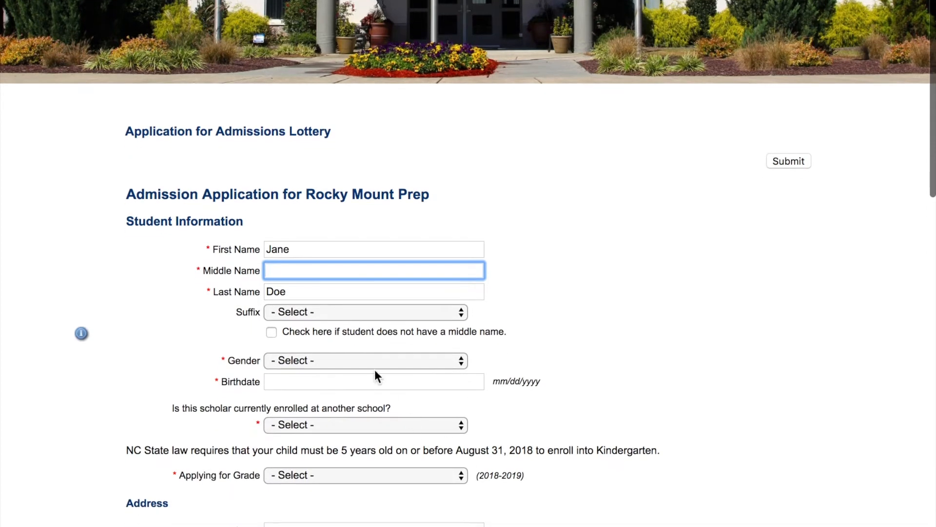
left_click(272, 332)
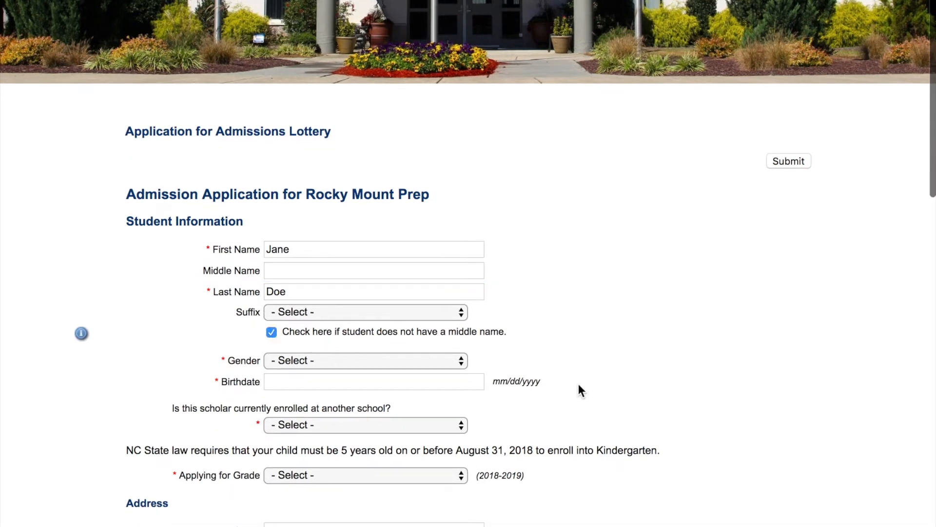
scroll(578, 384, "down", 2)
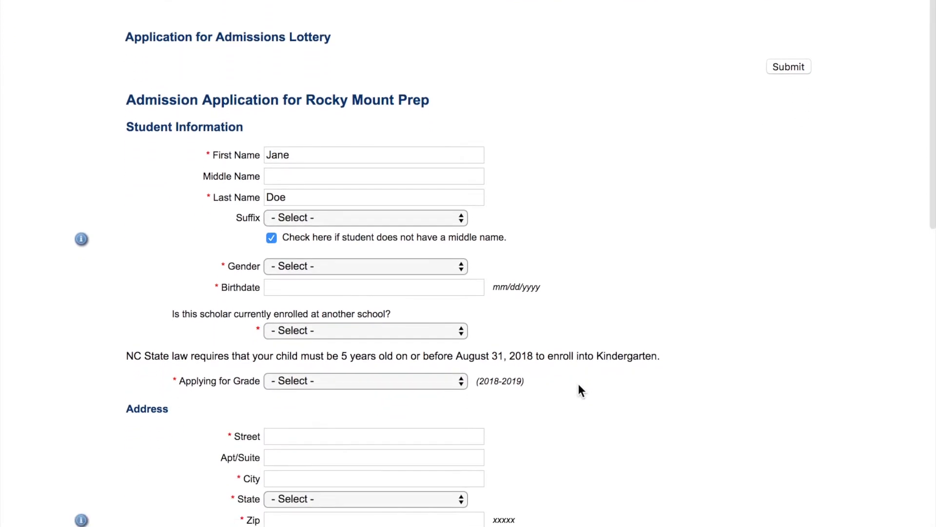
Set the student's gender to Female and birthdate to 01/31/2007.
left_click(424, 266)
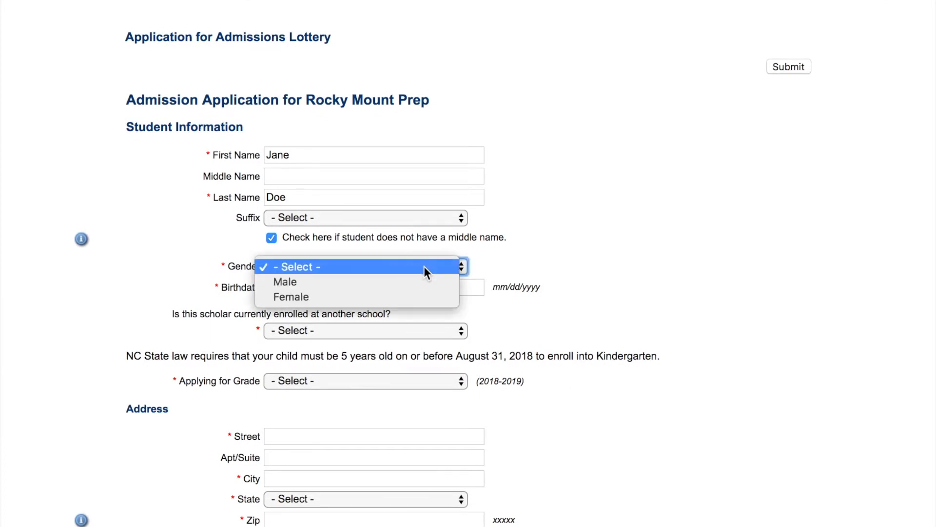
left_click(423, 294)
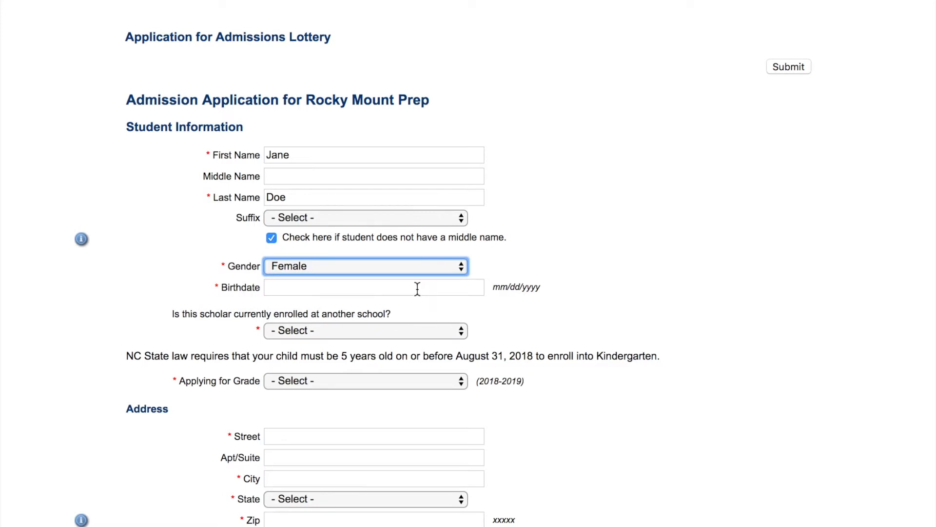
left_click(414, 287)
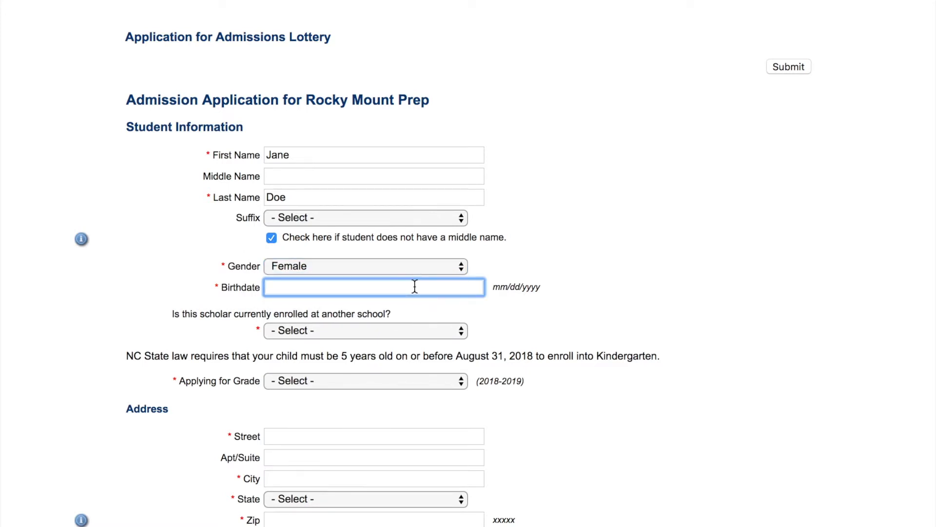
type("01/")
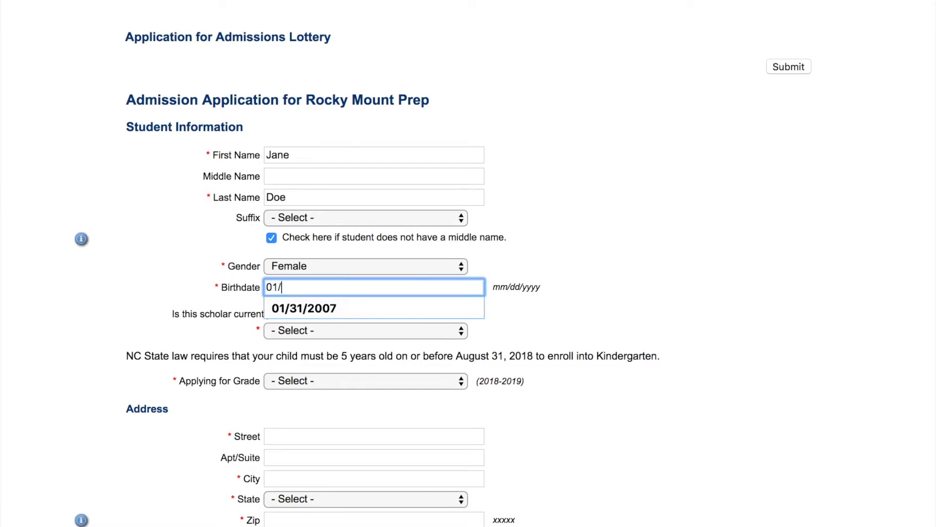
type("31/2007")
left_click(407, 306)
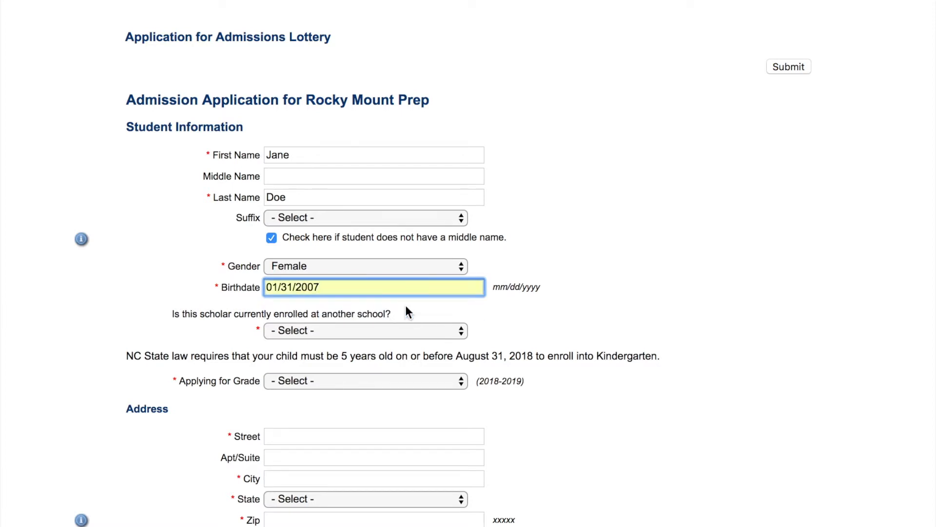
Answer Yes to currently enrolled elsewhere and enter ABC Academy as the school.
left_click(388, 329)
left_click(390, 343)
left_click(385, 352)
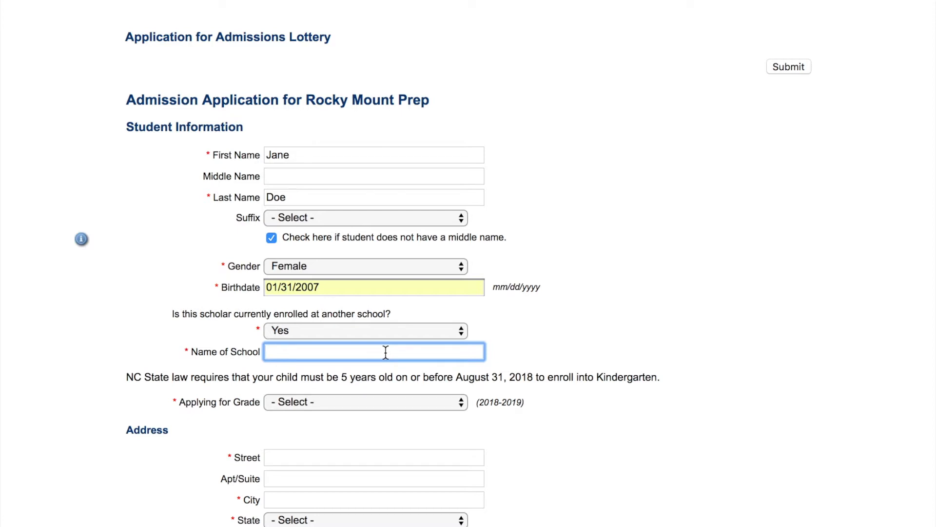
type("ABC Academy")
scroll(406, 395, "down", 3)
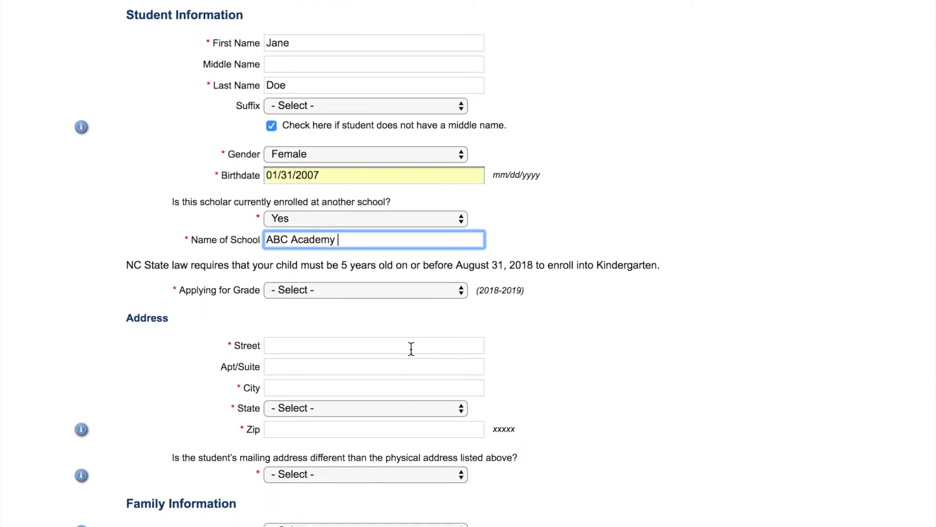
Select 5th Grade (2018-2019) as the grade the student is applying for.
left_click(434, 288)
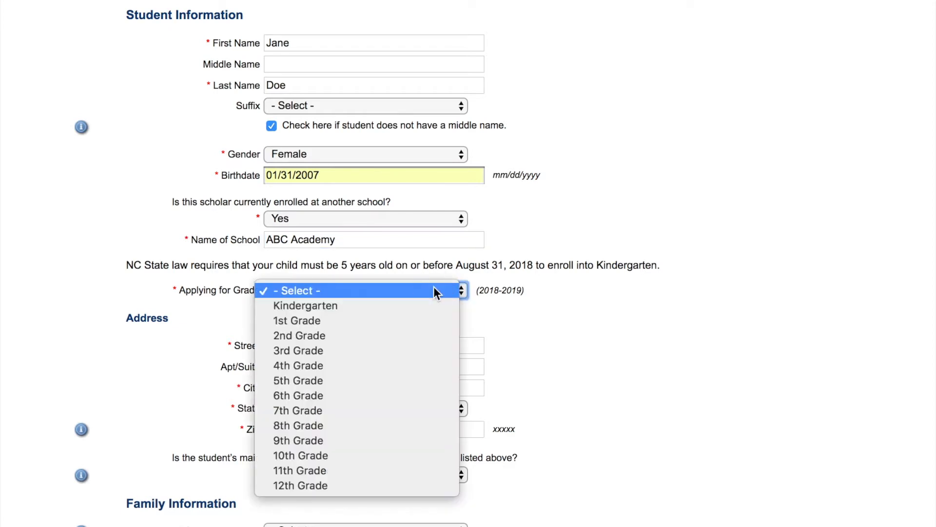
left_click(418, 380)
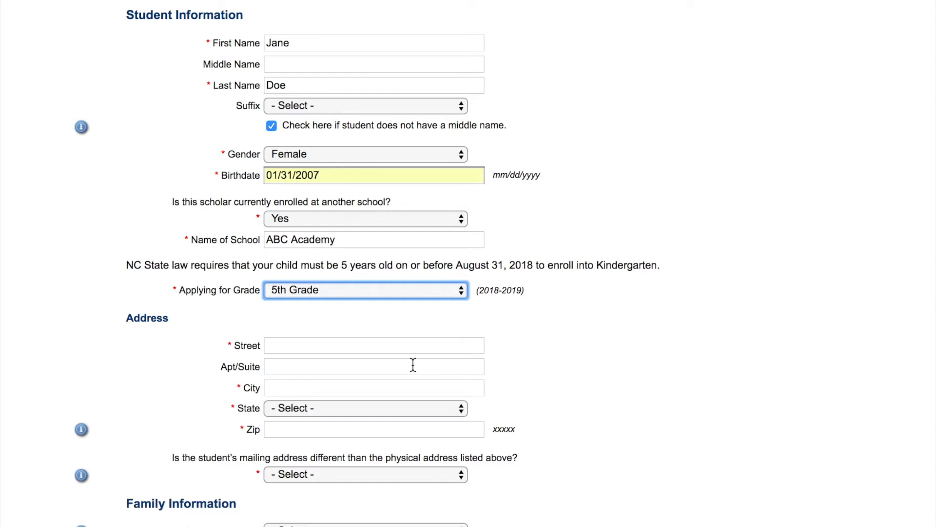
left_click(385, 347)
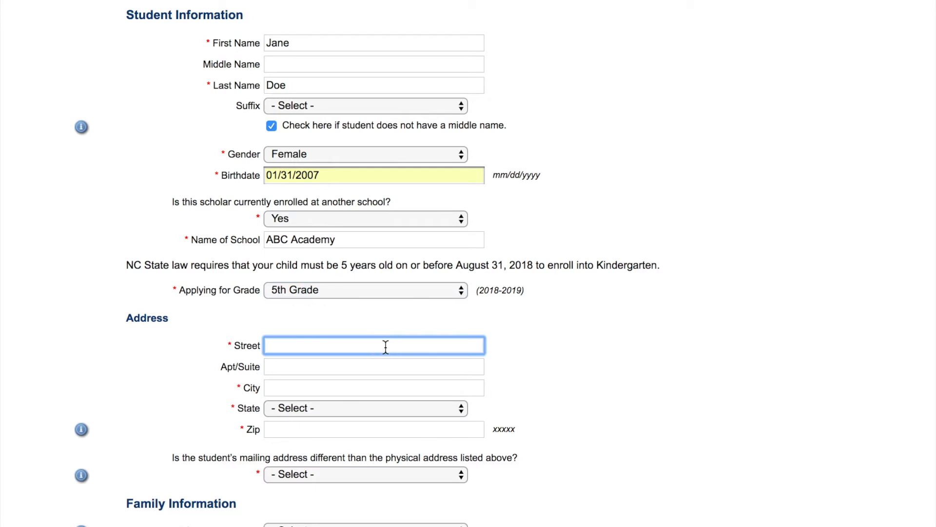
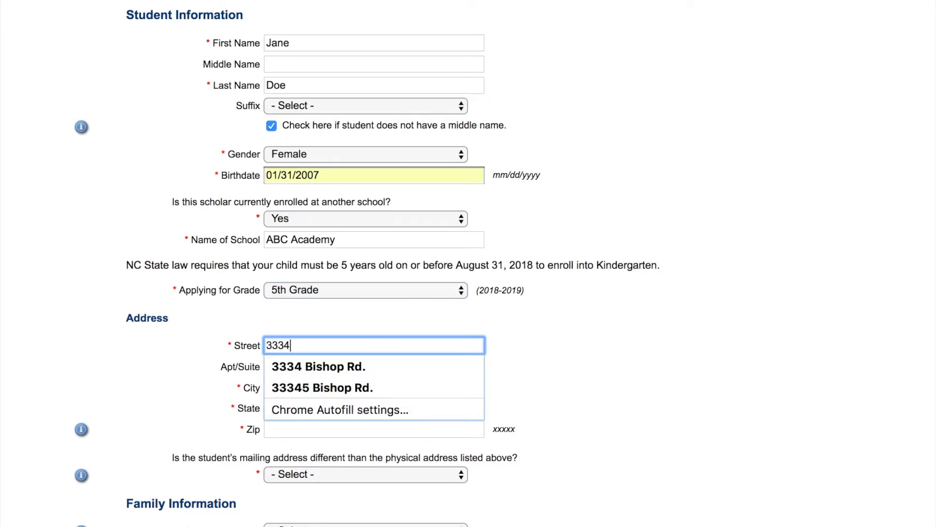
Fill in the student's home street, city, state and zip code, using autofill suggestions.
left_click(351, 366)
left_click(334, 391)
type("Rock")
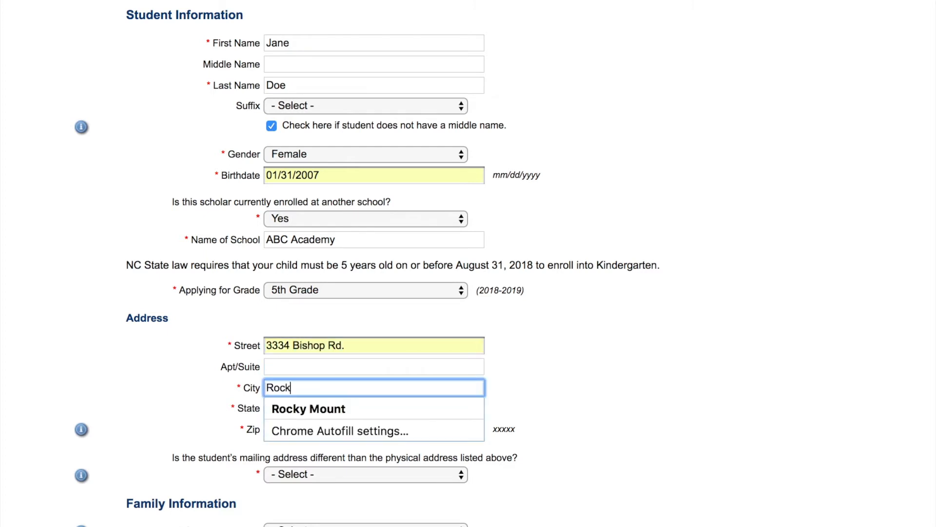
type("y Mount")
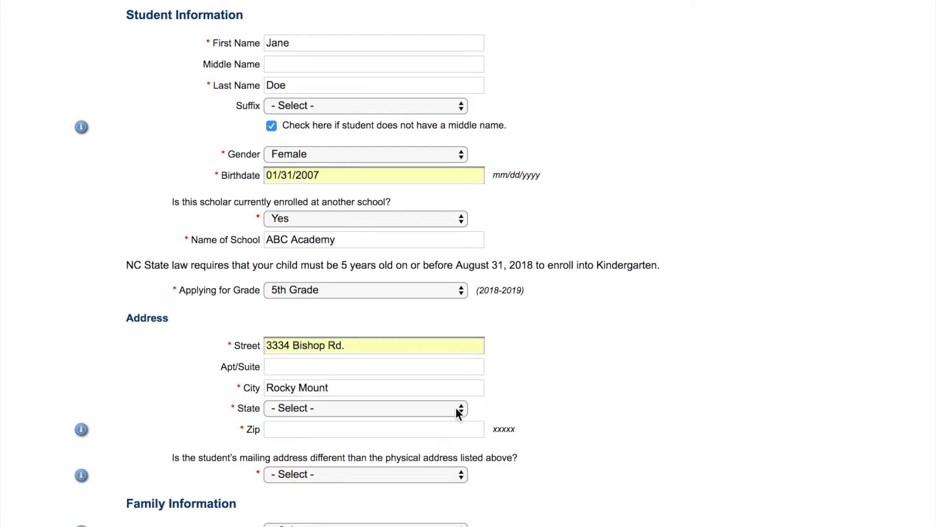
left_click(420, 408)
scroll(420, 406, "down", 5)
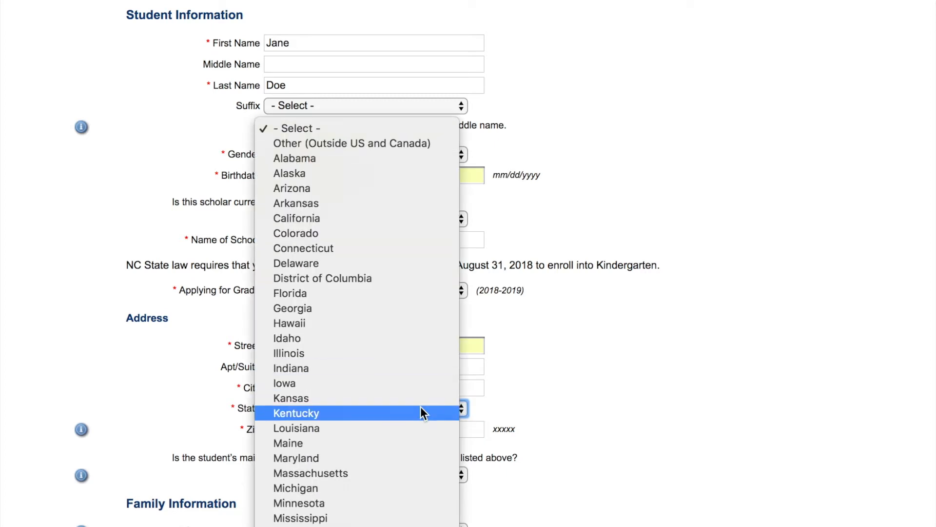
left_click(421, 407)
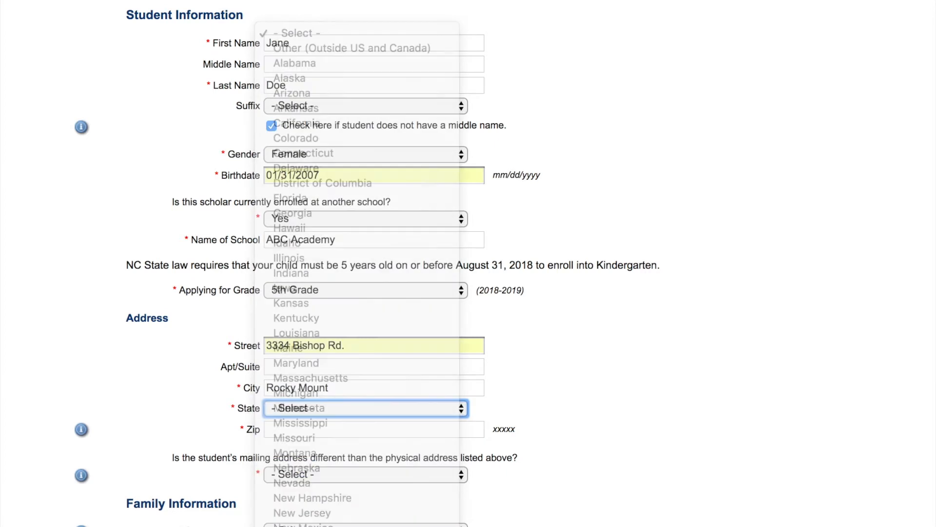
left_click(353, 430)
type("27804")
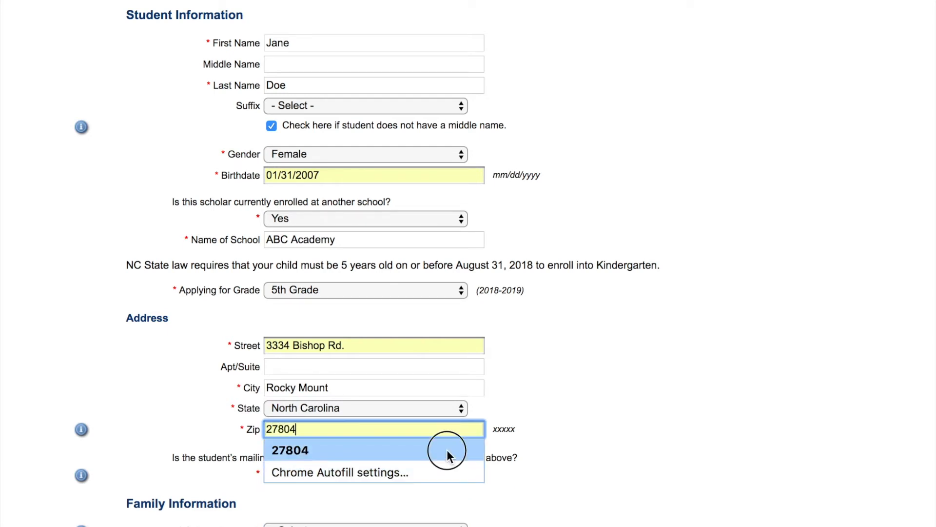
left_click(446, 451)
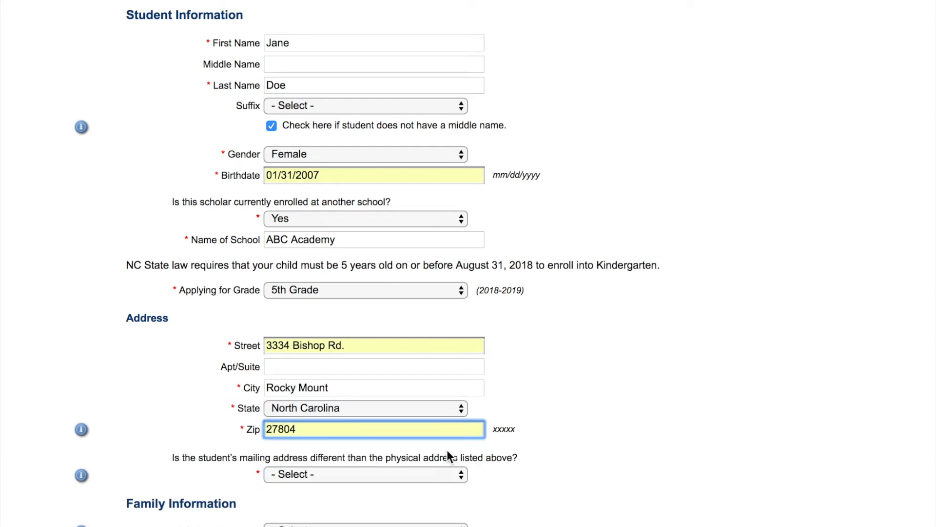
scroll(598, 520, "down", 3)
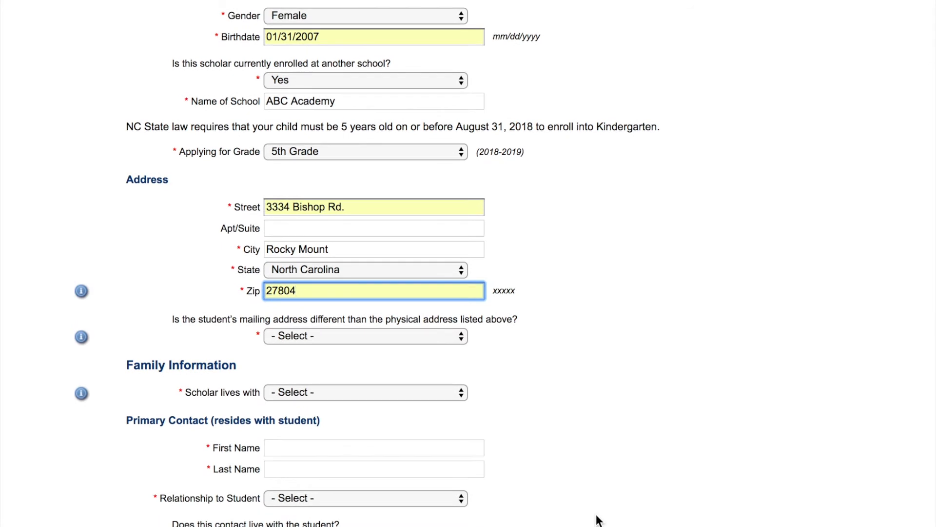
Answer No to a different mailing address and set Scholar lives with to Both Parents.
left_click(451, 338)
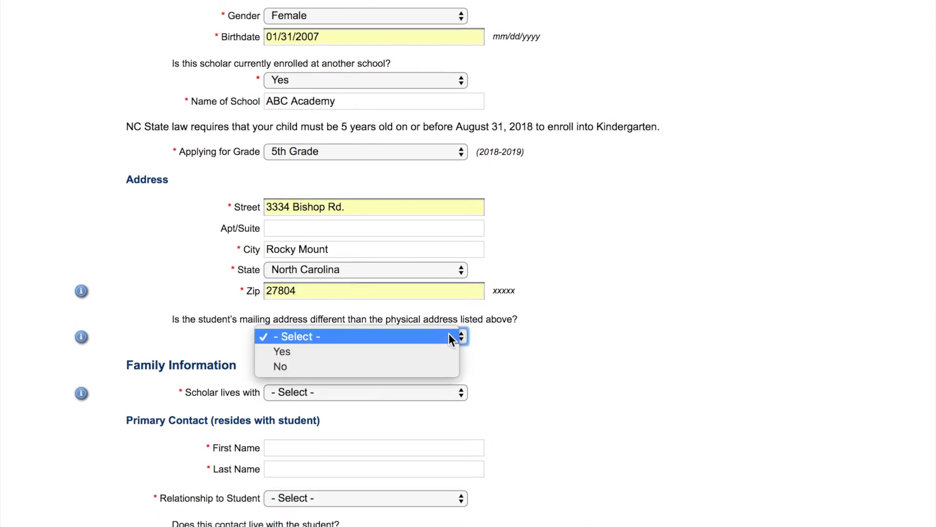
left_click(441, 366)
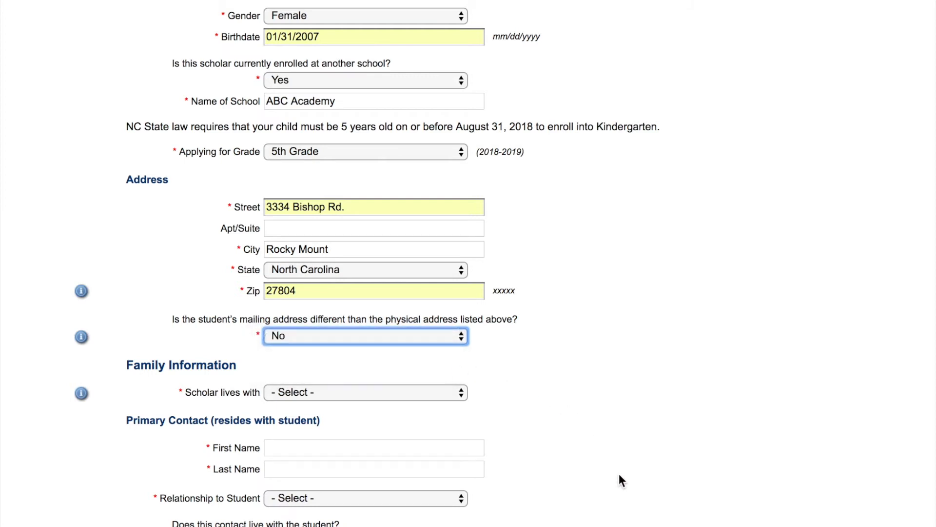
scroll(619, 475, "down", 7)
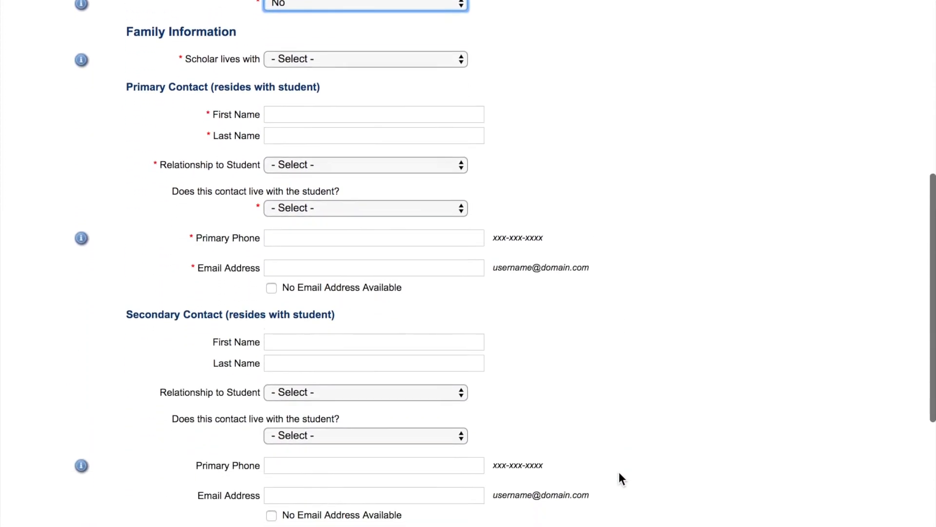
scroll(619, 472, "down", 1)
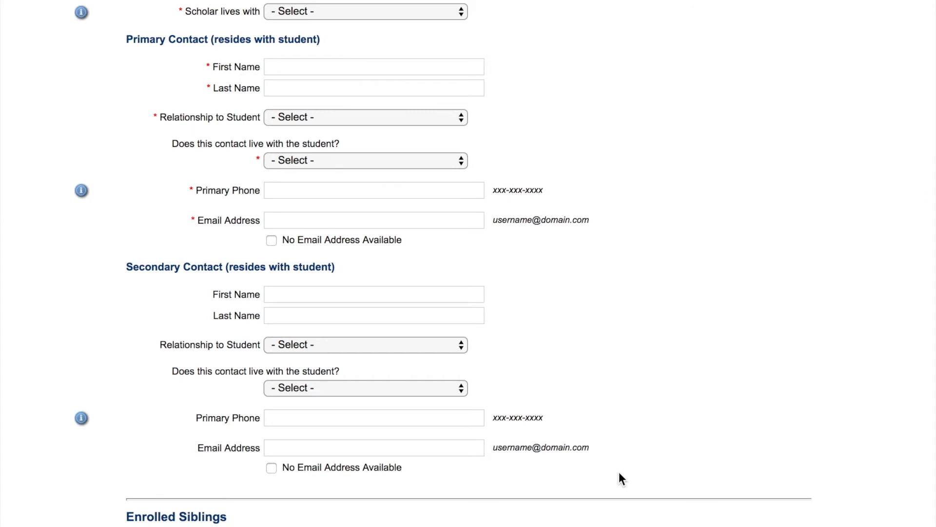
left_click(379, 18)
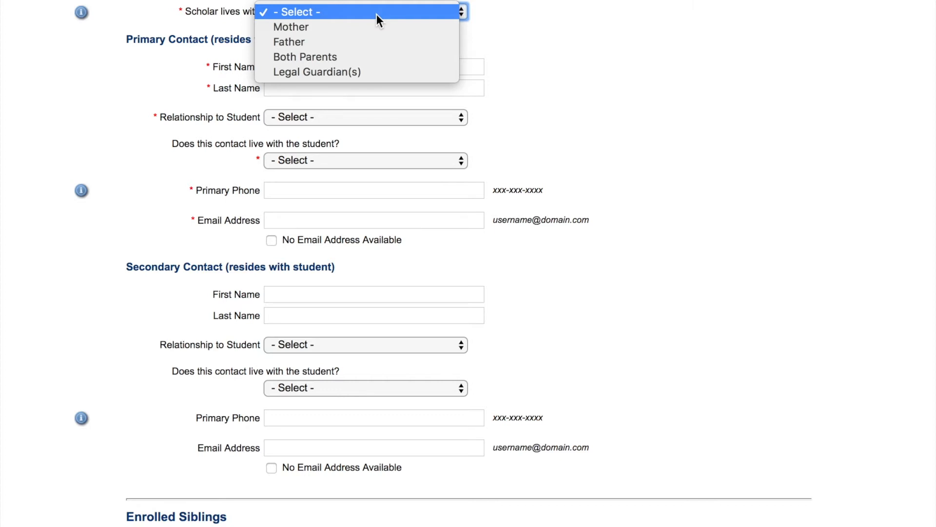
left_click(379, 56)
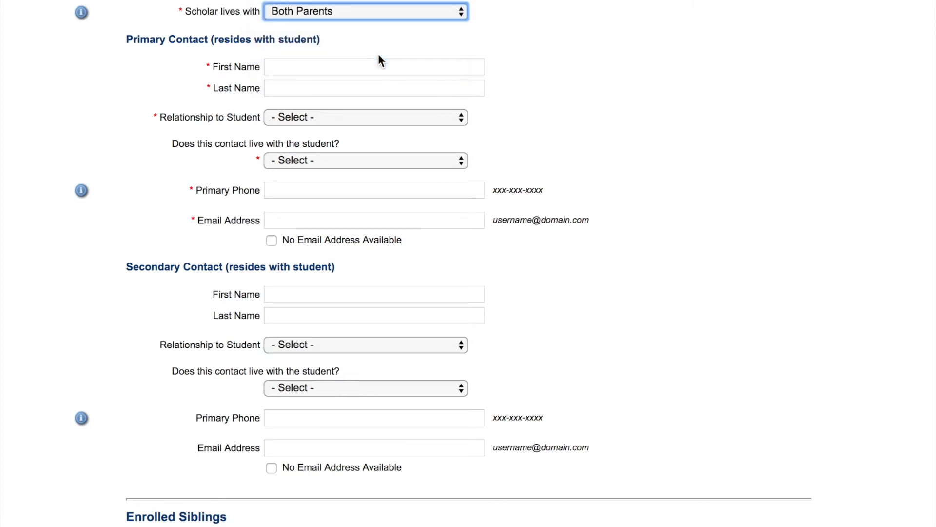
Enter the primary contact's first and last name with relationship Mother.
left_click(373, 66)
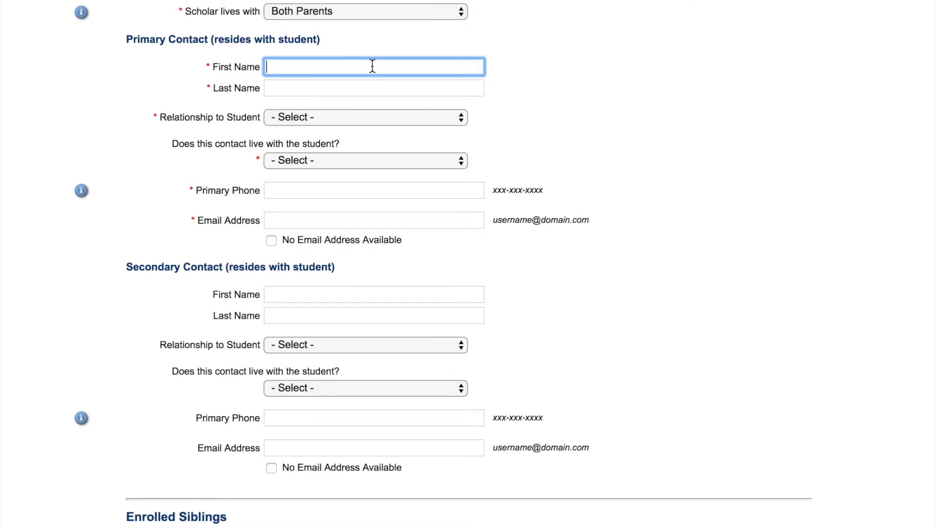
type("Jannie")
left_click(367, 88)
type("Dia")
key("BackSpace")
key("BackSpace")
type("oe")
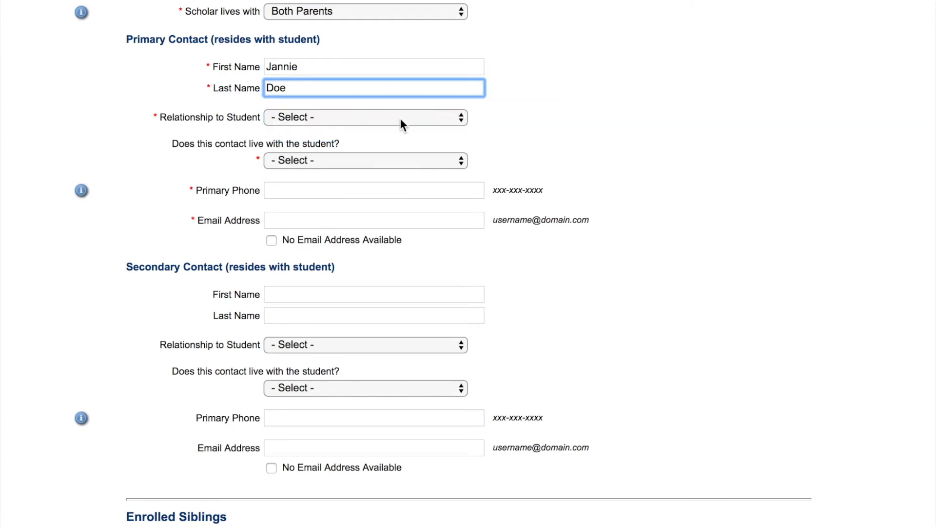
left_click(400, 117)
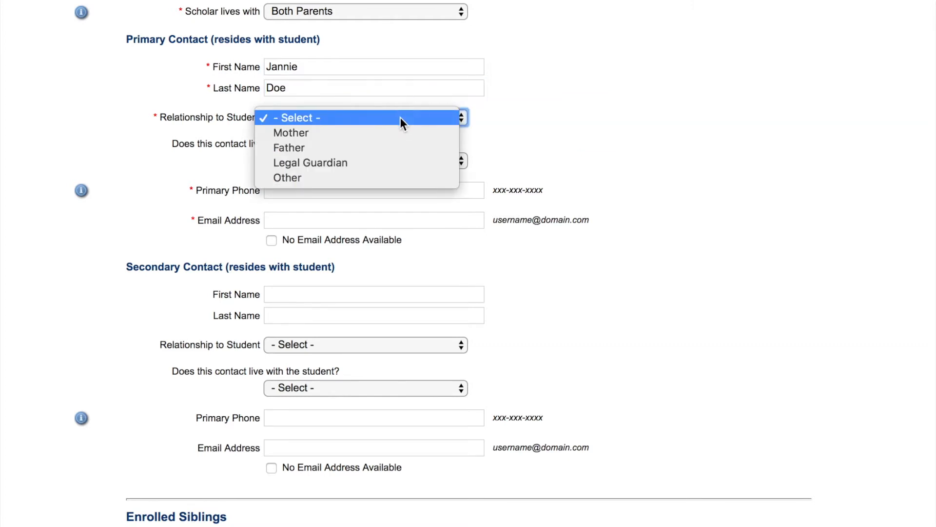
left_click(398, 132)
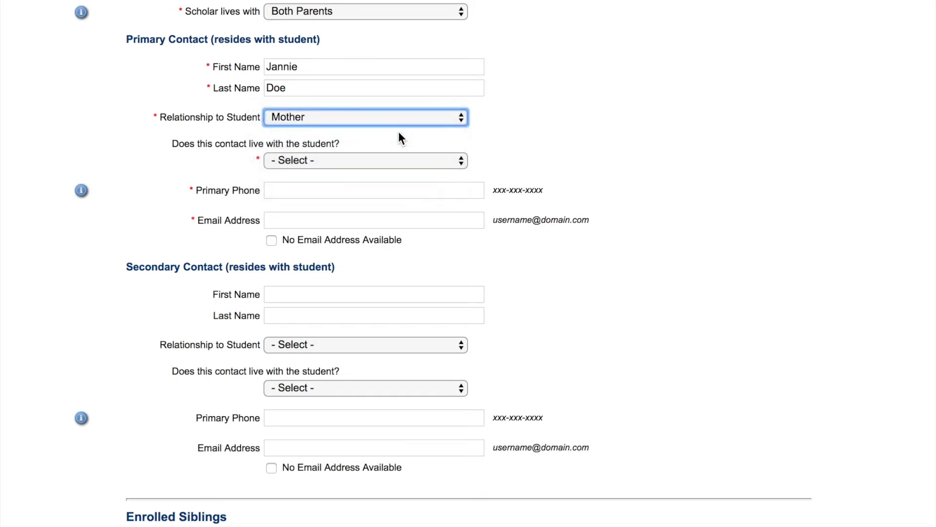
Mark the primary contact as living with the student and add her phone and e-mail.
left_click(384, 161)
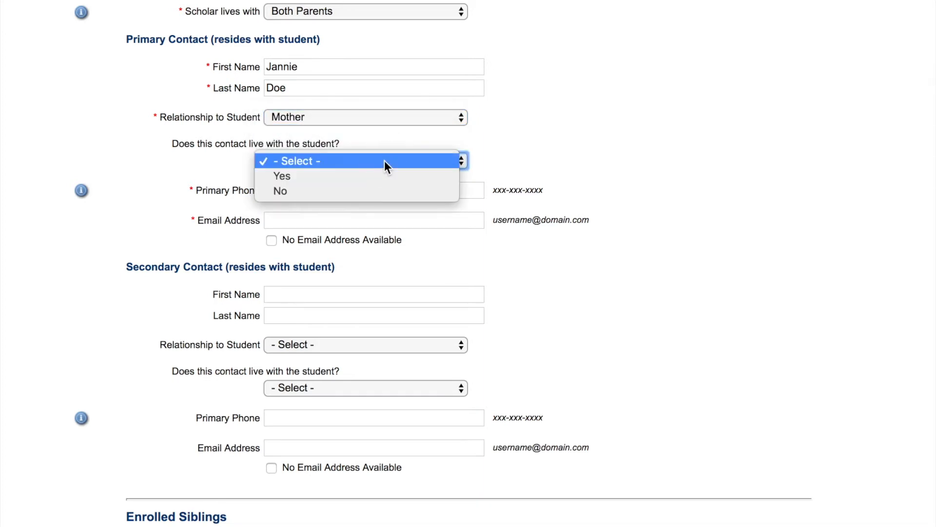
left_click(384, 176)
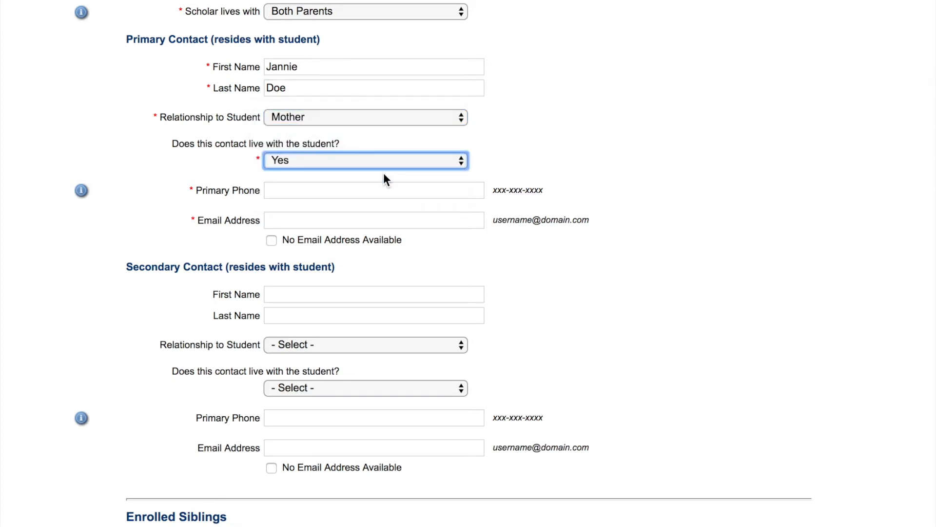
left_click(384, 188)
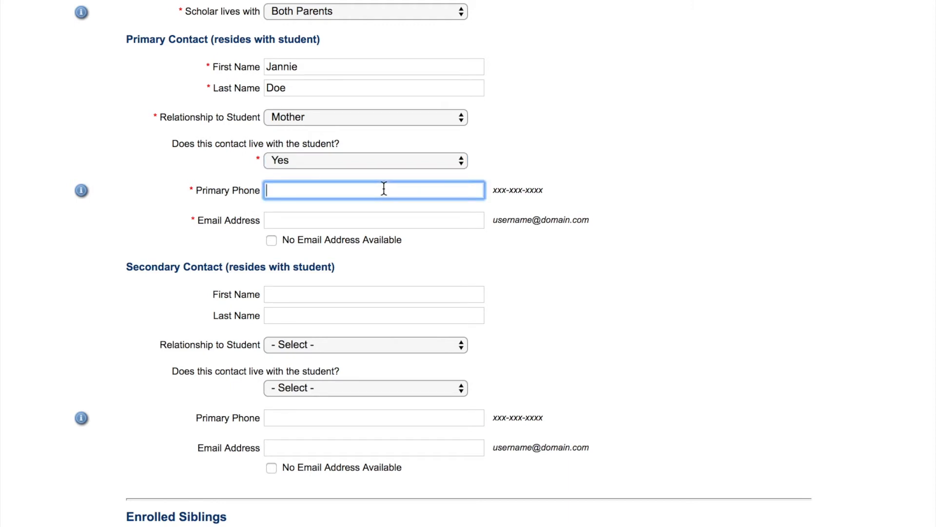
type("252-222-2222")
left_click(380, 213)
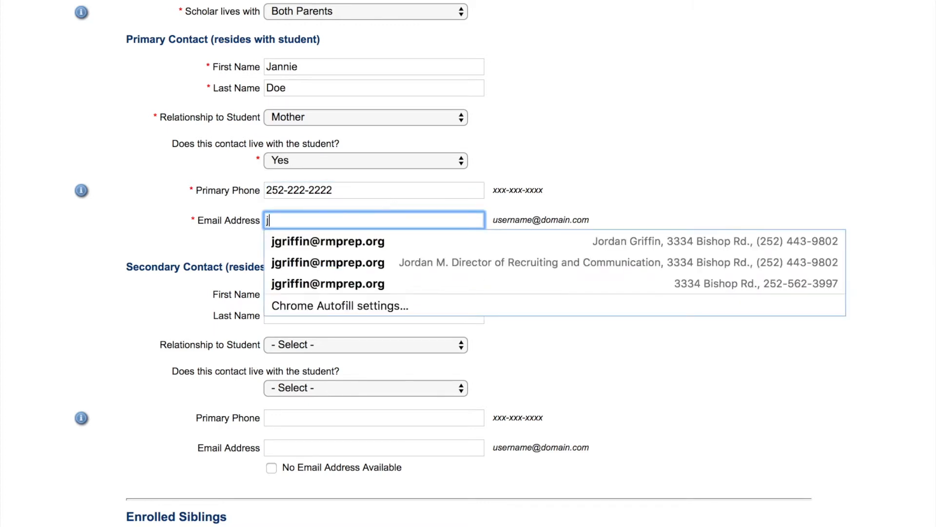
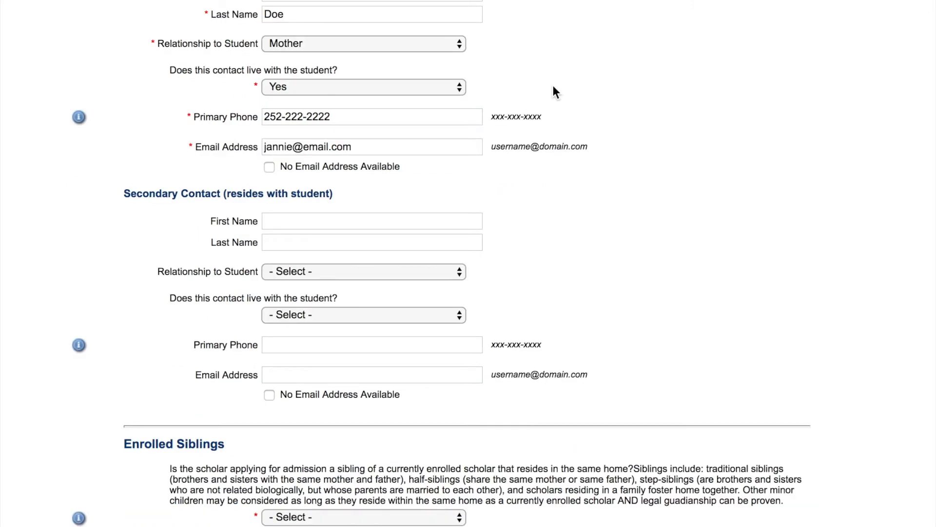
Enter the secondary contact's name, relationship Father, living with the student Yes.
left_click(367, 221)
type("John")
key("Tab")
type("Doe")
left_click(361, 271)
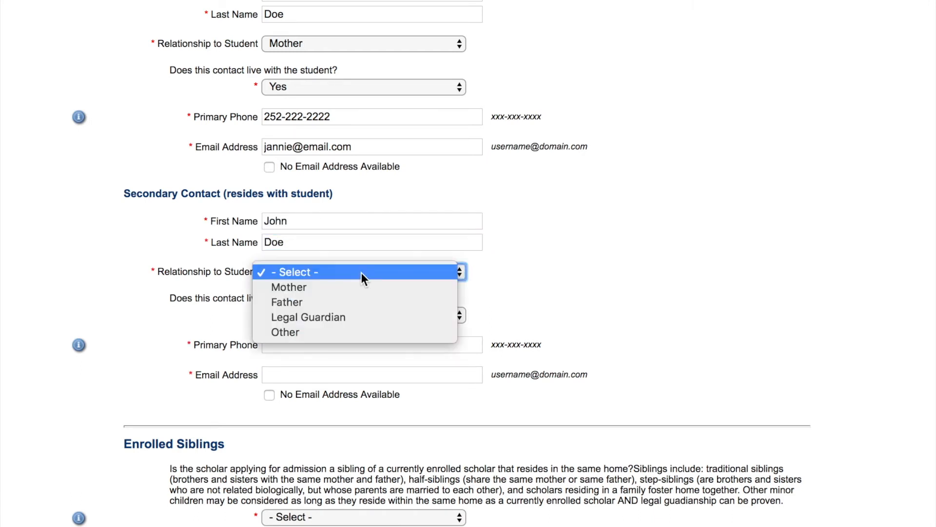
left_click(361, 301)
left_click(355, 316)
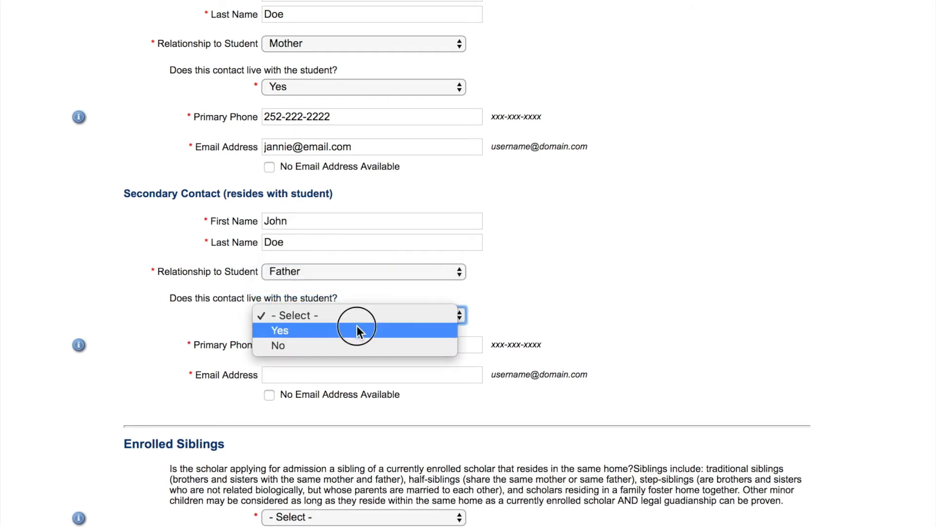
left_click(356, 330)
Add the secondary contact's phone number and e-mail address.
left_click(351, 341)
type("252")
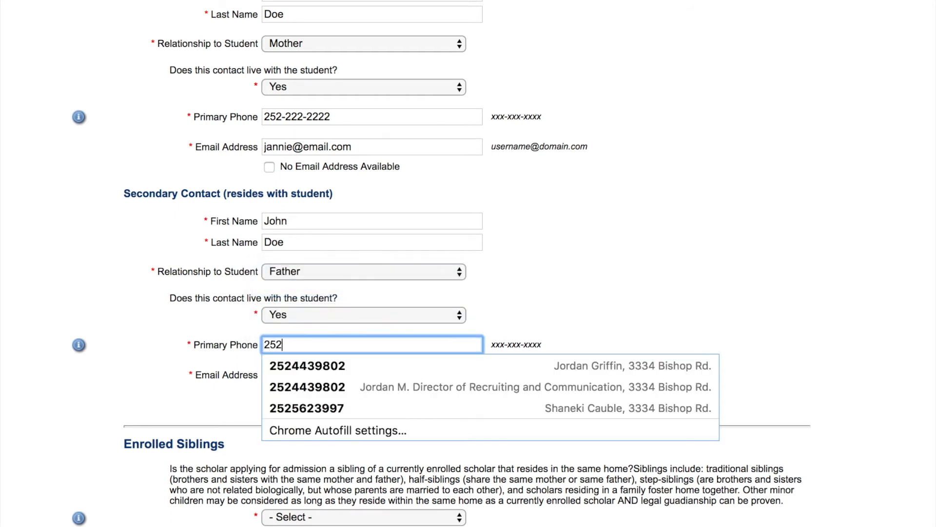
type("-333-3333")
left_click(278, 376)
scroll(582, 475, "down", 5)
scroll(580, 471, "down", 5)
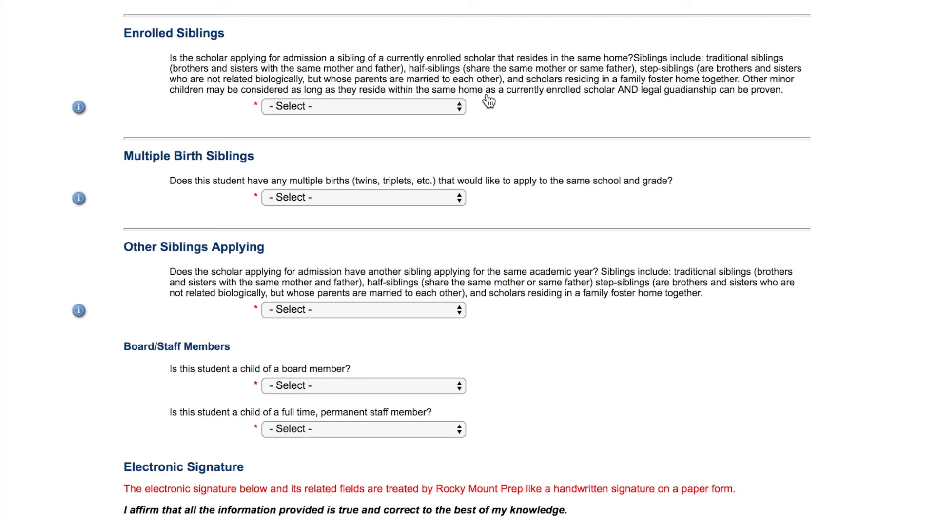
Answer Yes to Enrolled Siblings and set the number of enrolled siblings to 1.
left_click(461, 107)
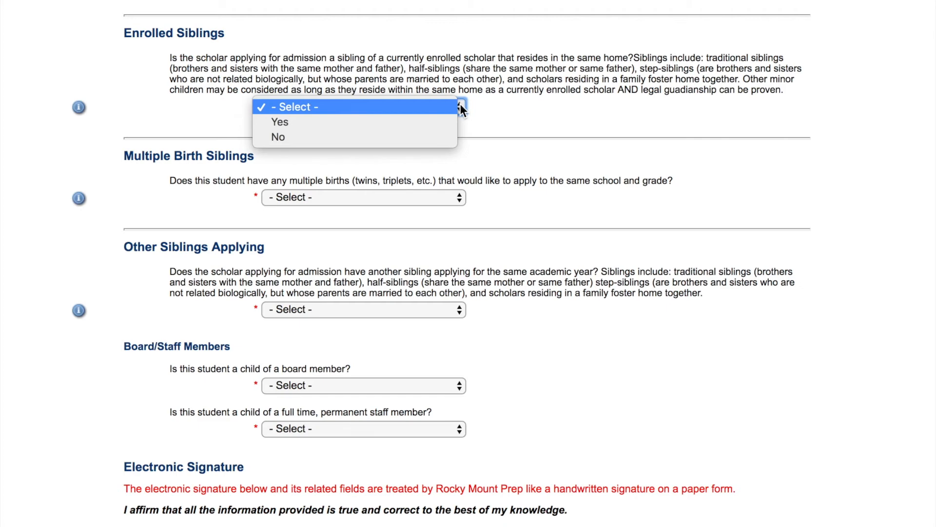
left_click(452, 121)
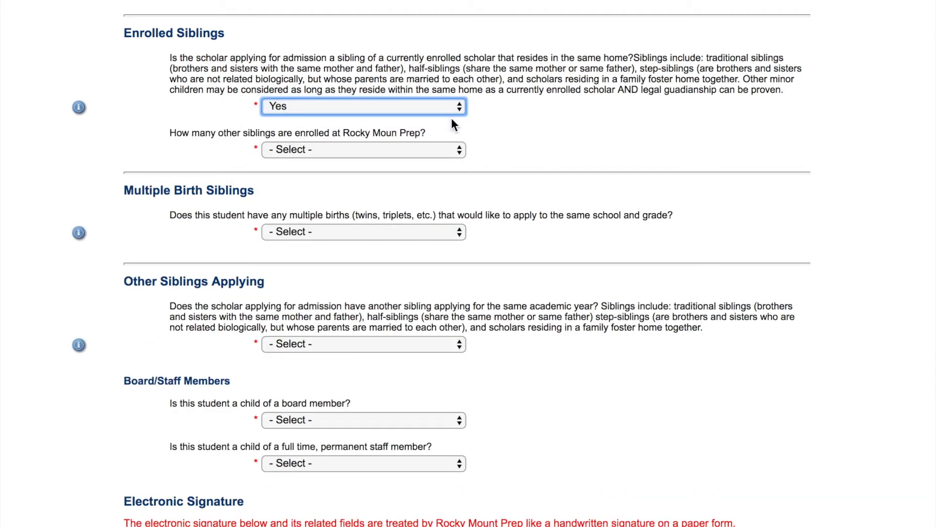
left_click(430, 152)
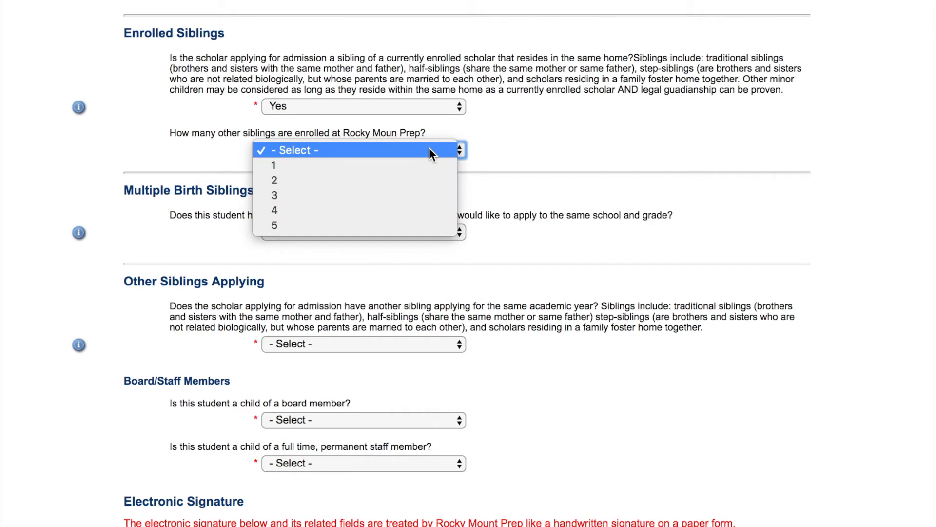
left_click(426, 159)
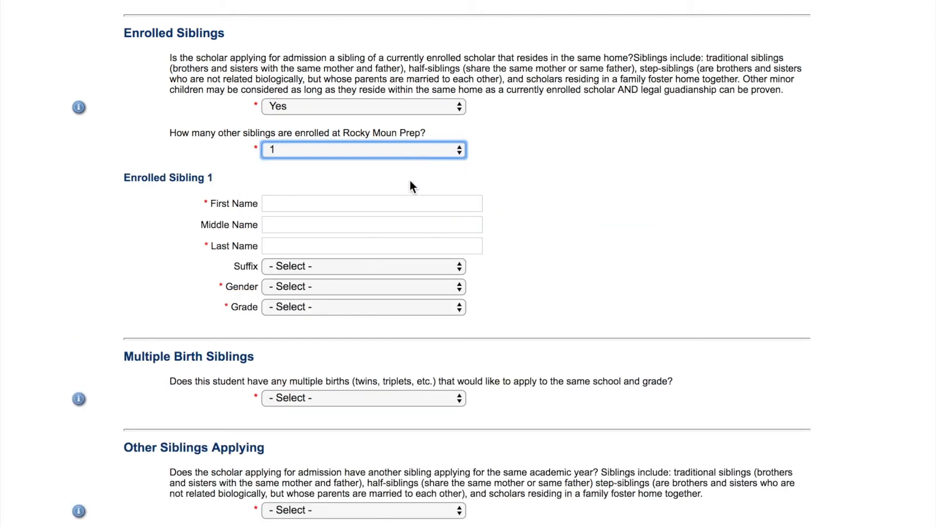
Enter the enrolled sibling's first and last name, leaving the middle name blank.
left_click(393, 207)
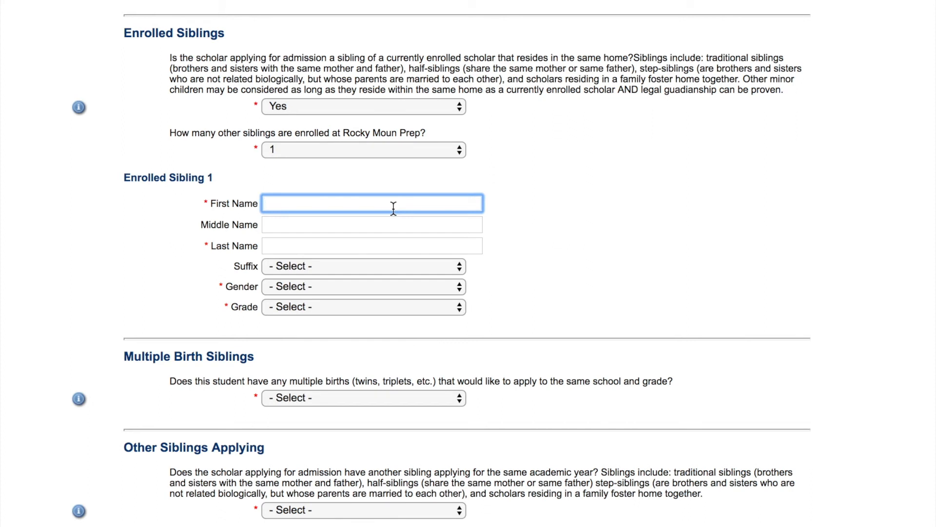
type("Jammie")
key("Tab")
type("D")
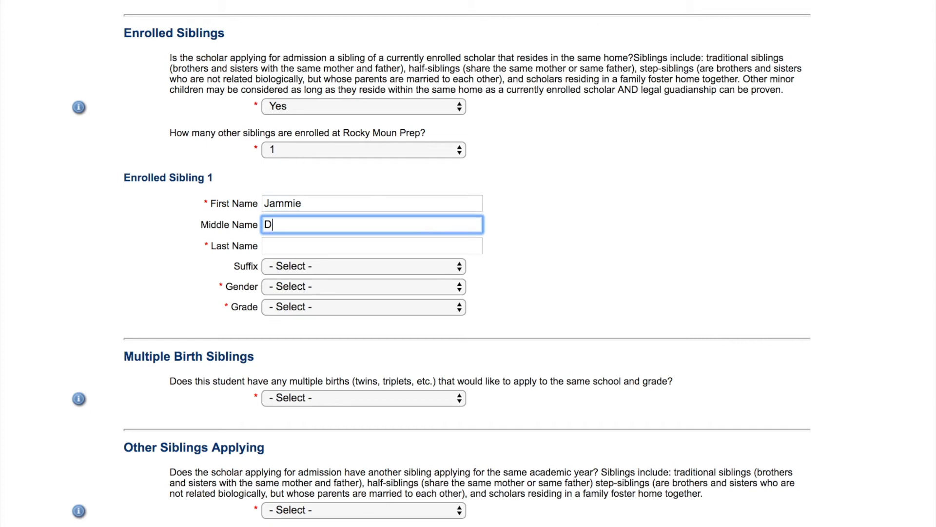
key("BackSpace")
key("Tab")
type("Doe")
left_click(514, 252)
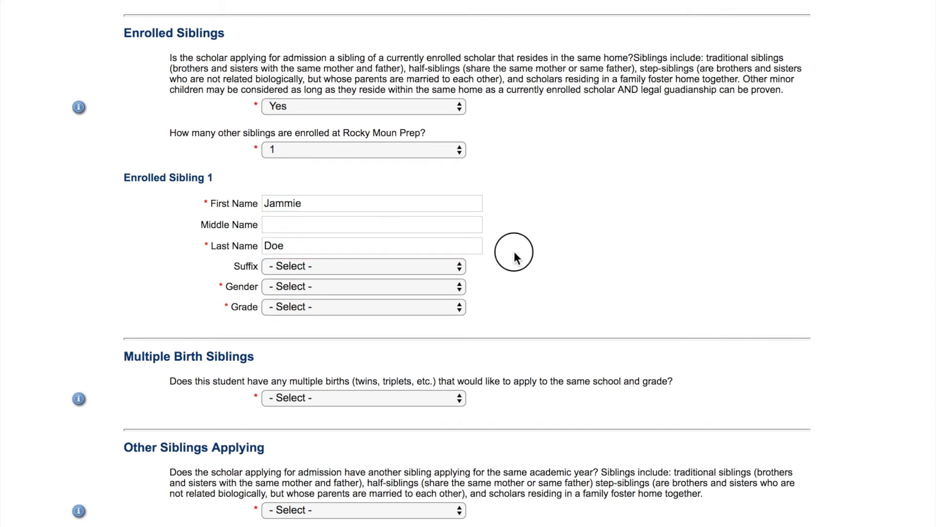
Set the sibling's gender to Female and grade to 6th Grade.
left_click(389, 286)
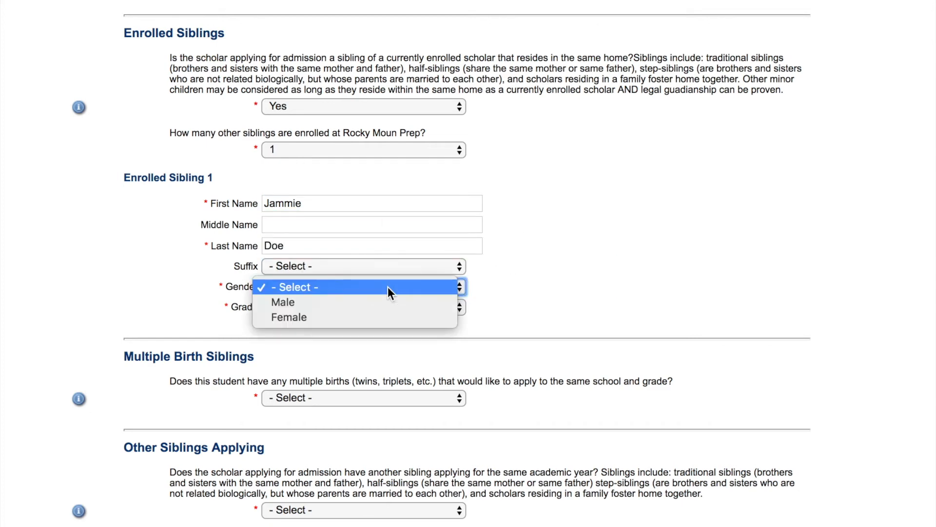
left_click(388, 313)
left_click(398, 308)
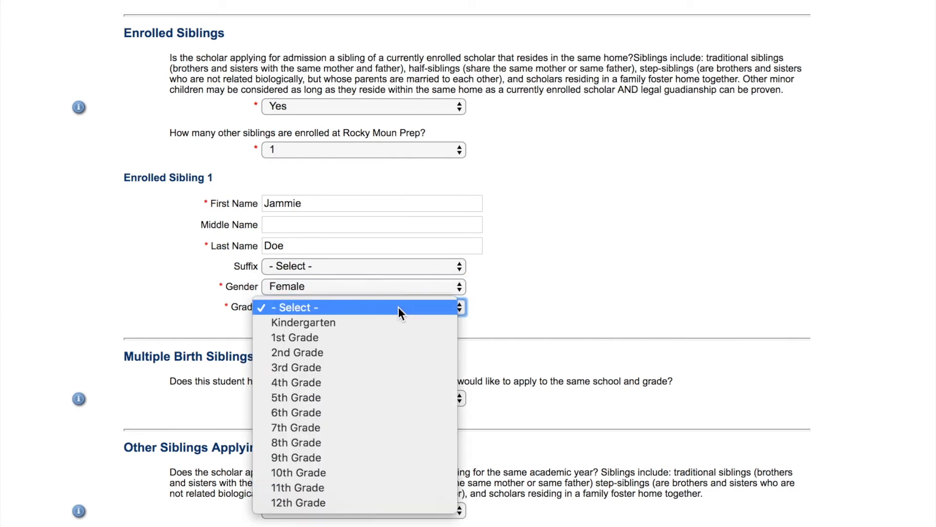
left_click(386, 413)
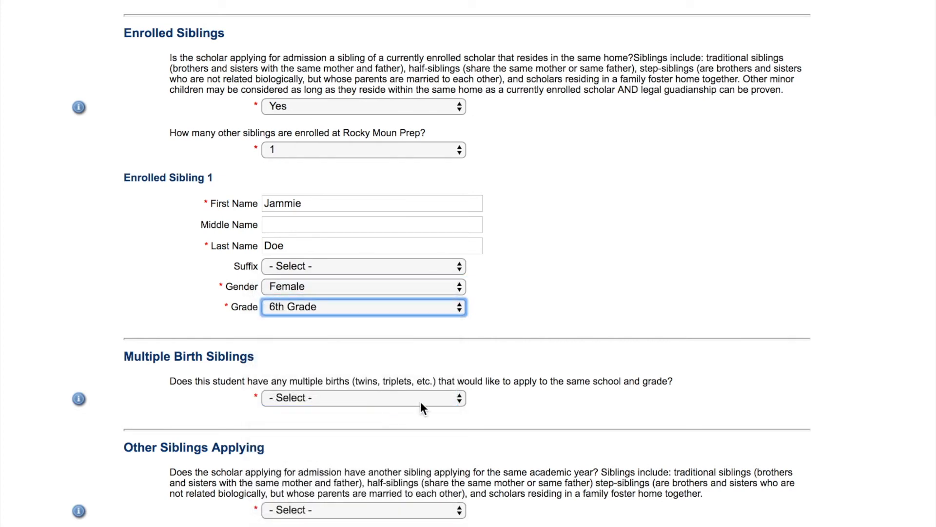
scroll(677, 375, "down", 5)
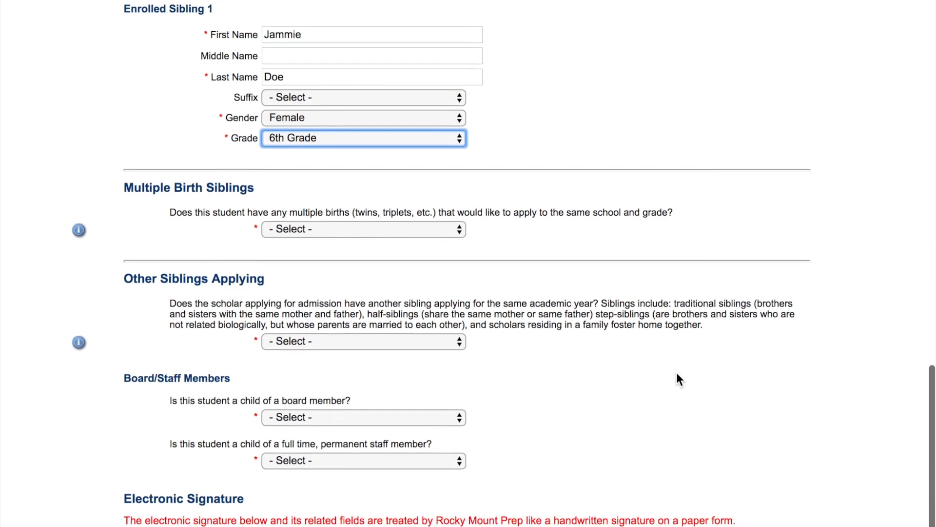
scroll(676, 373, "down", 1)
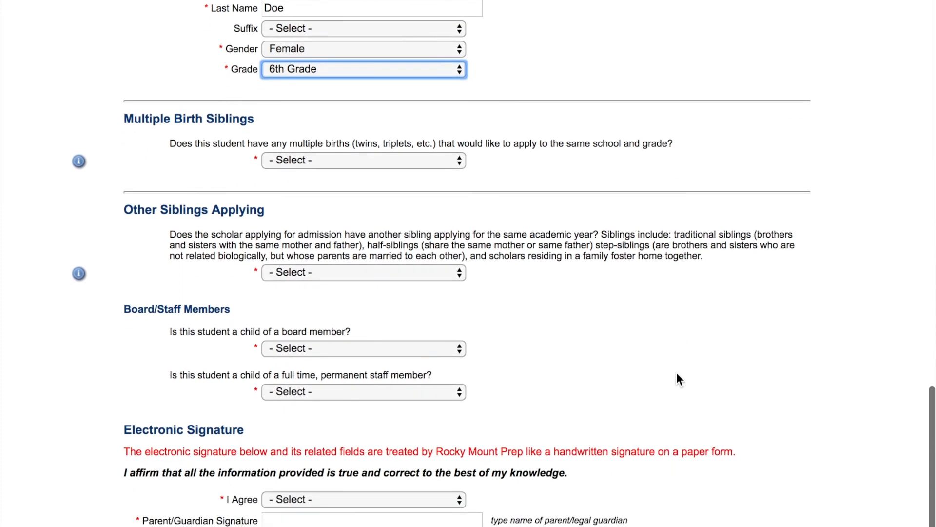
Answer No to multiple-birth siblings and to other siblings applying.
left_click(431, 161)
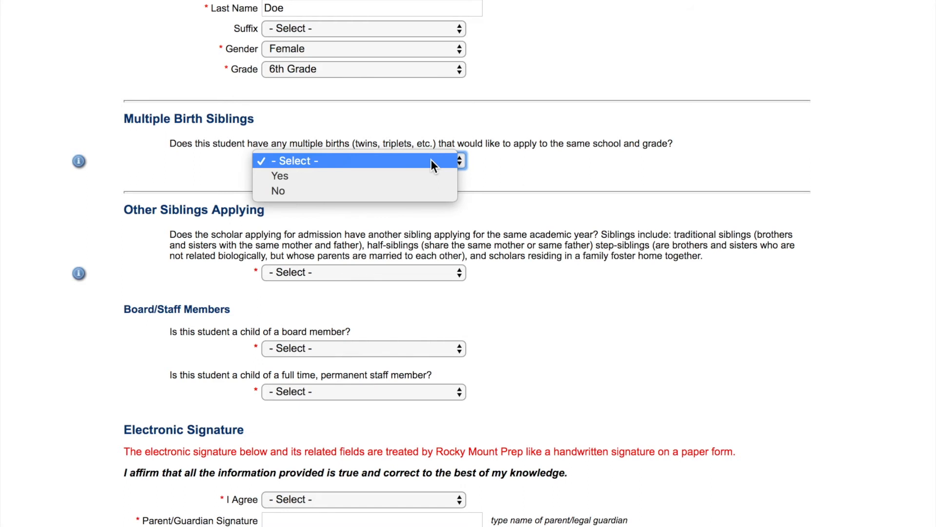
left_click(435, 188)
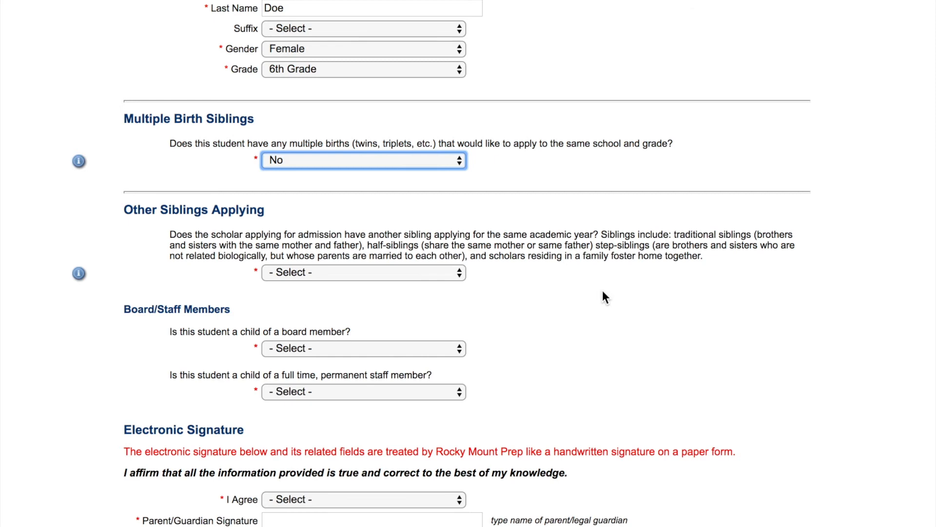
scroll(603, 291, "down", 3)
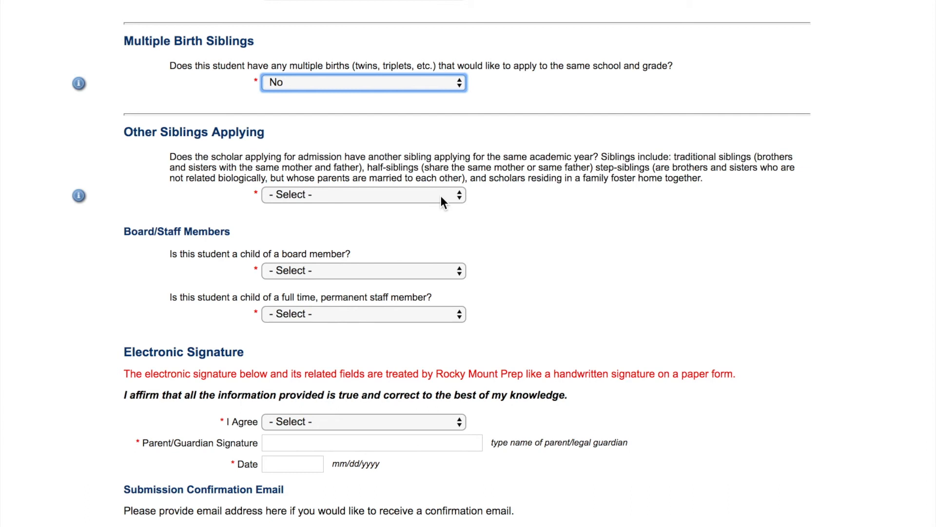
left_click(420, 206)
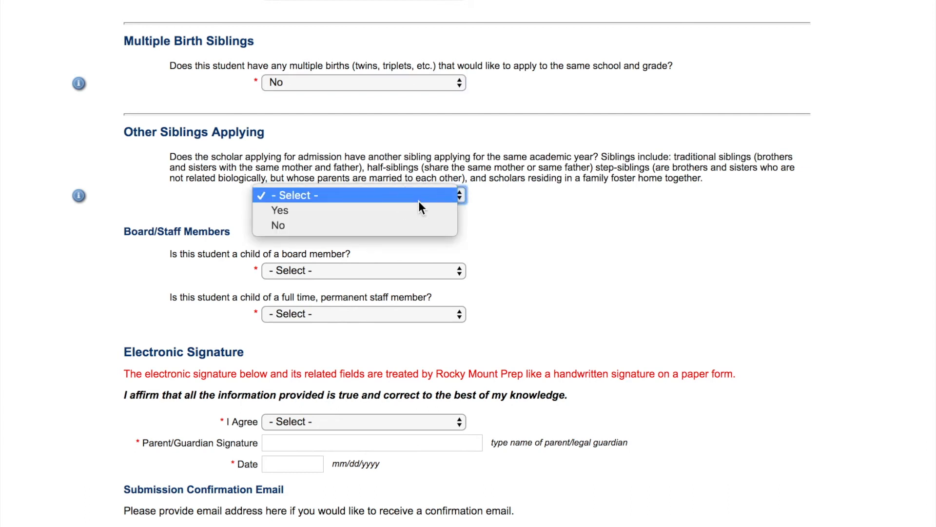
left_click(416, 225)
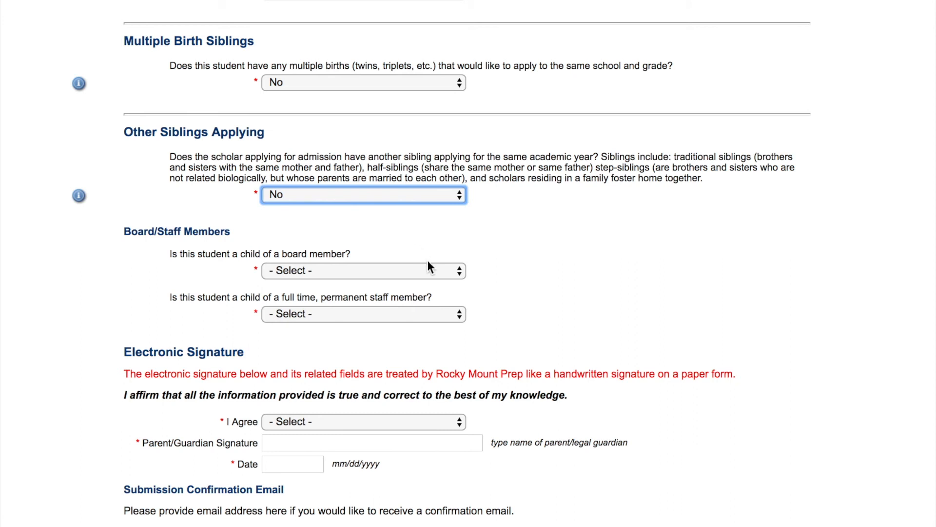
Answer No to being the child of a board member or a staff member.
left_click(458, 274)
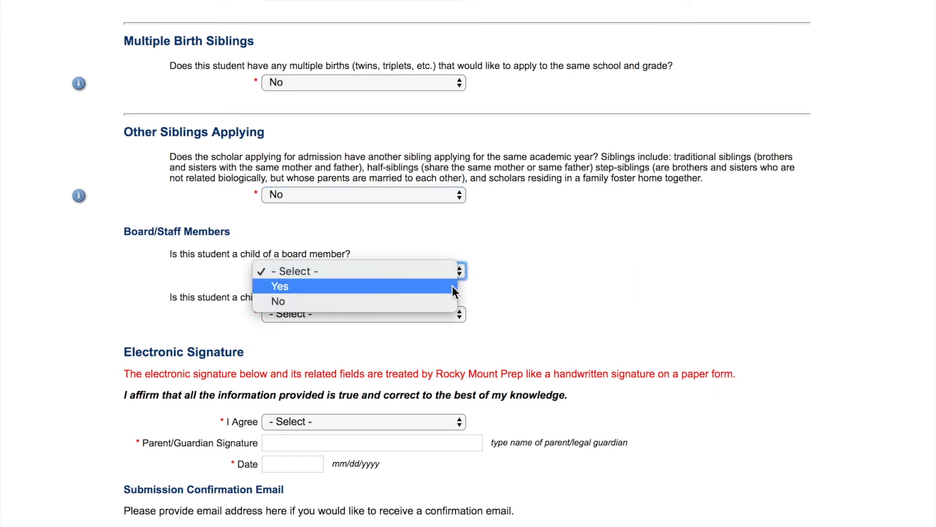
left_click(446, 302)
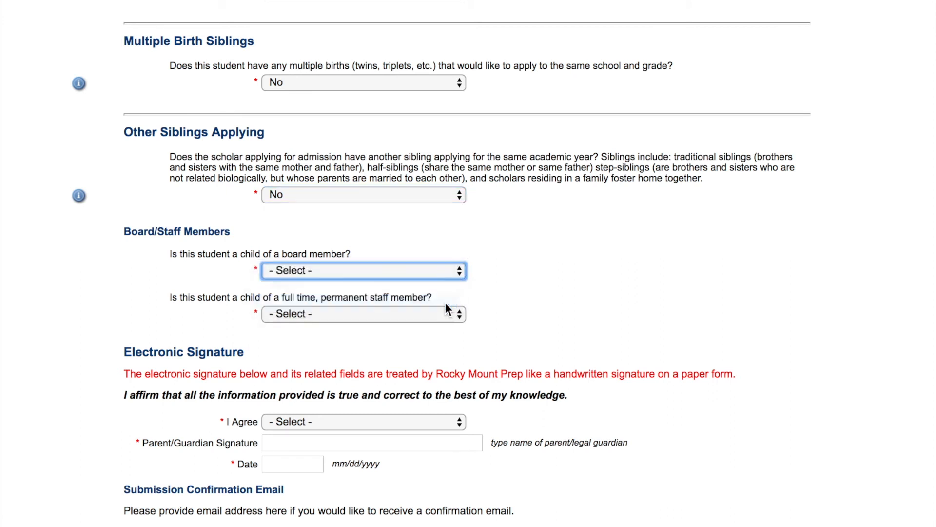
left_click(461, 315)
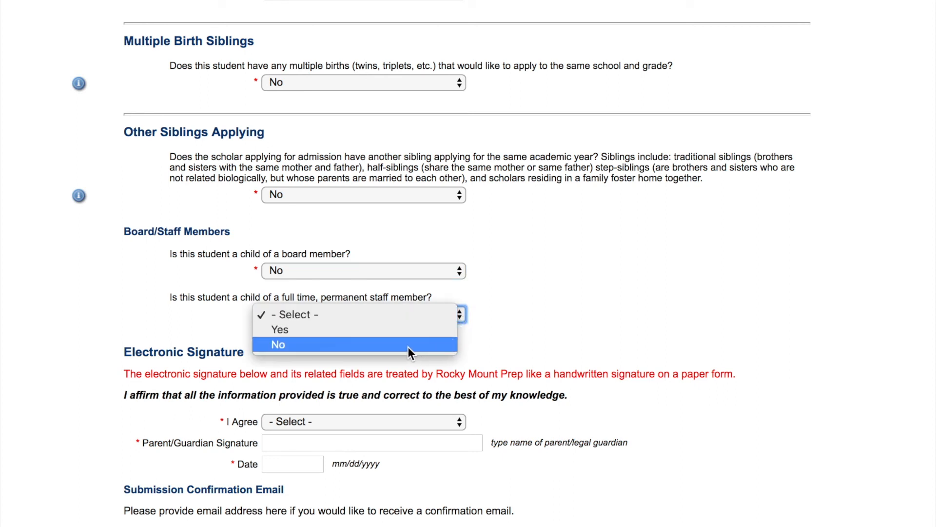
left_click(358, 344)
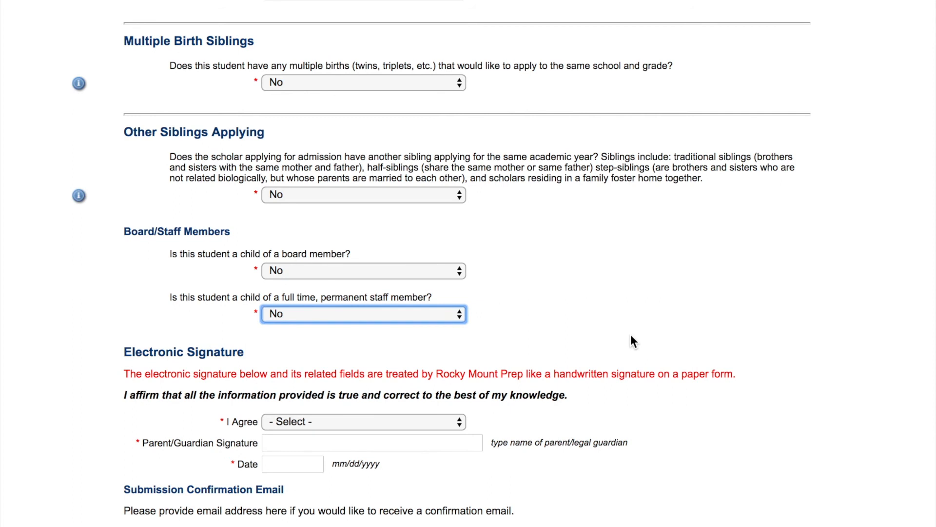
Set I Agree to Yes, sign with the parent's name and date it 01/31/2018.
left_click(455, 425)
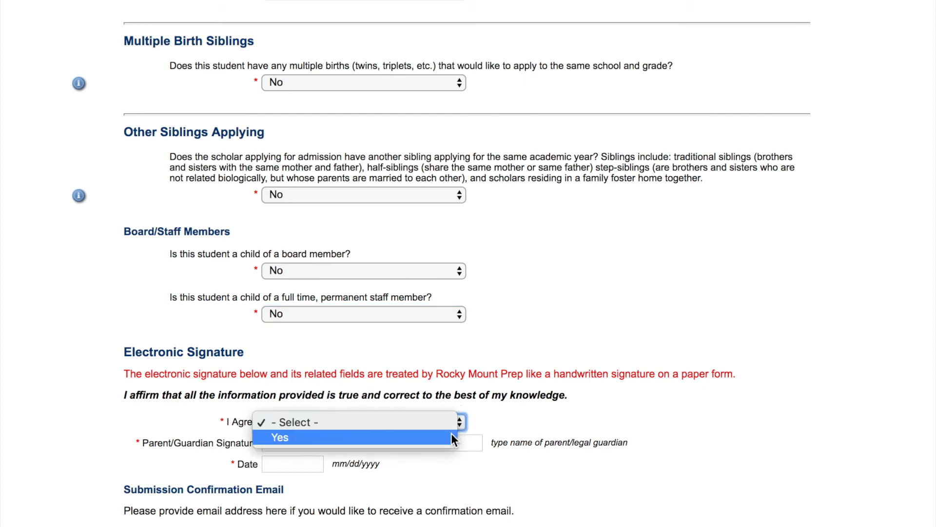
left_click(452, 438)
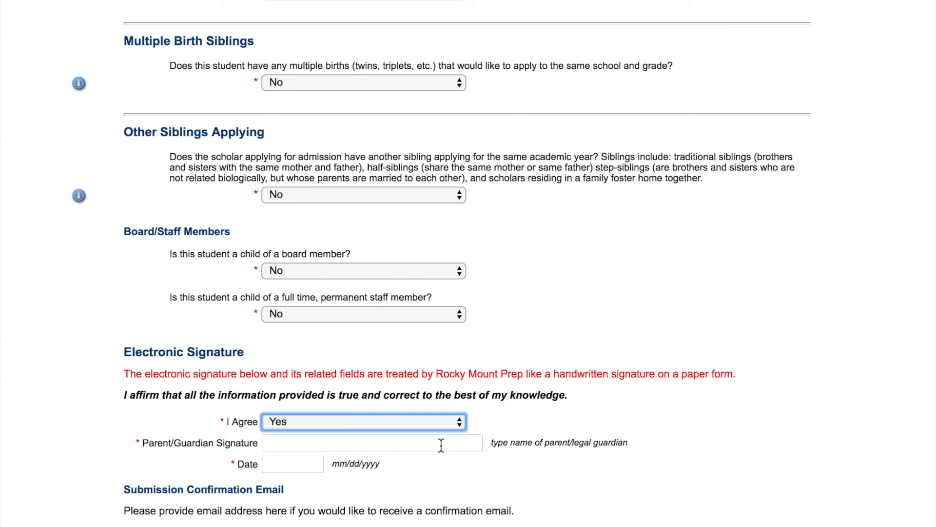
left_click(441, 445)
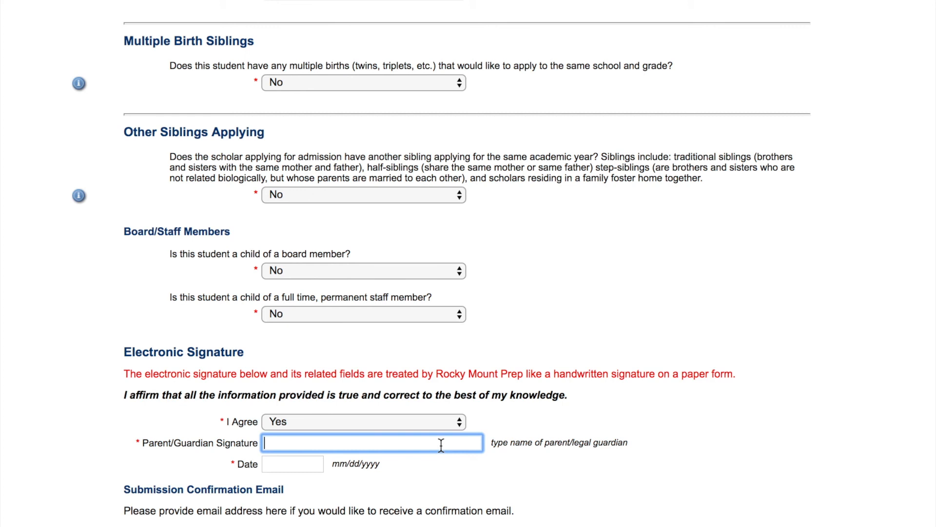
type("Jannie Doe")
left_click(283, 460)
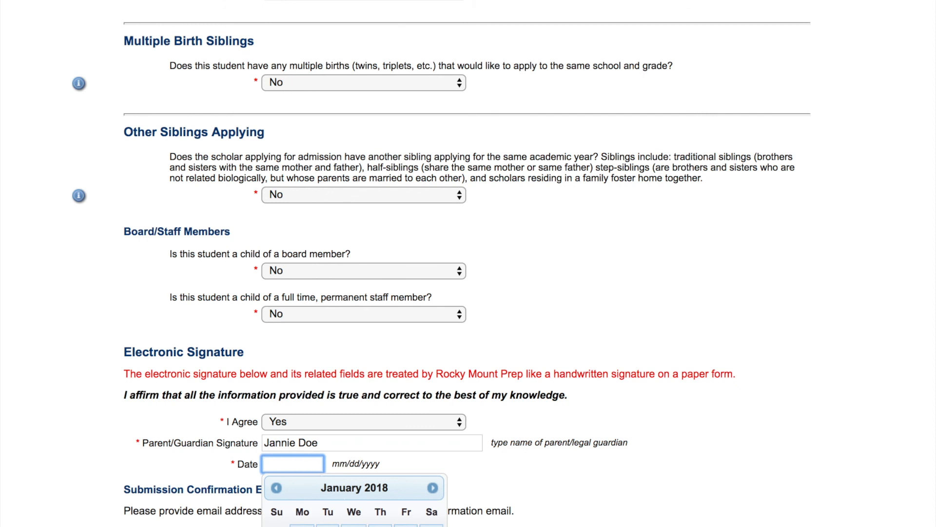
key("Return")
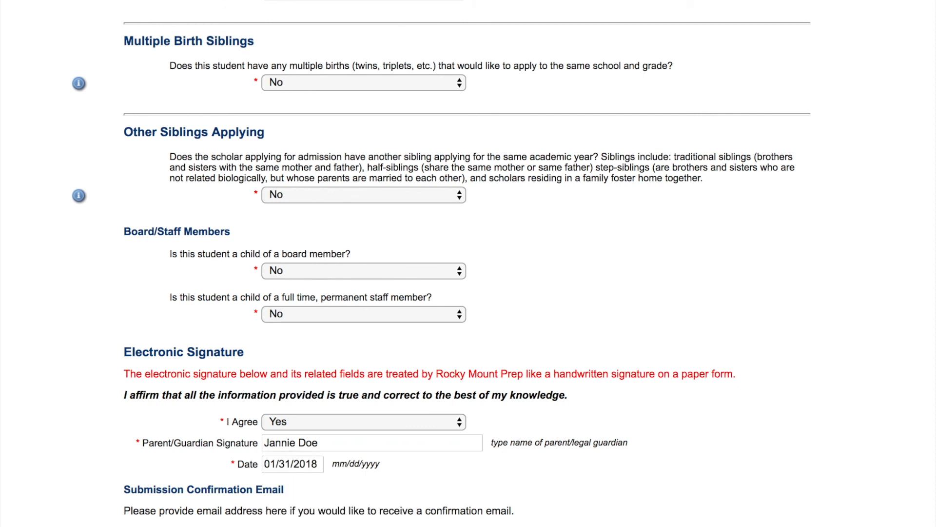
key("Tab")
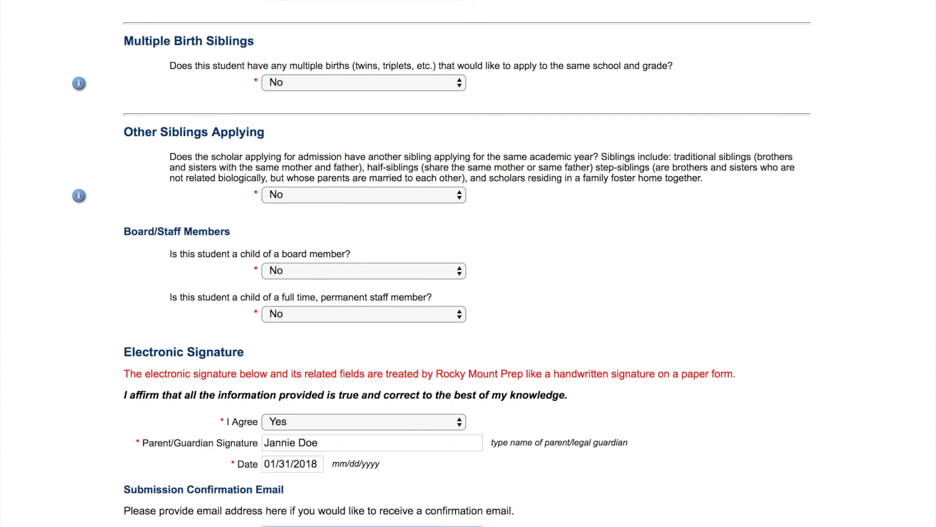